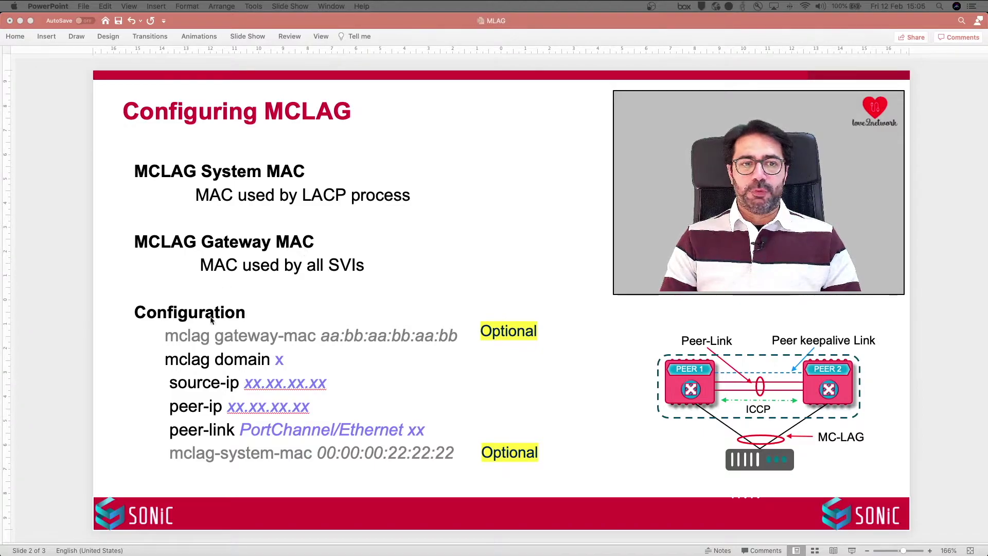
- Highlight the mclag gateway-mac, mclag domain x, and source-ip/peer-ip lines on the slide
click(157, 338)
drag(157, 338, 401, 335)
click(319, 354)
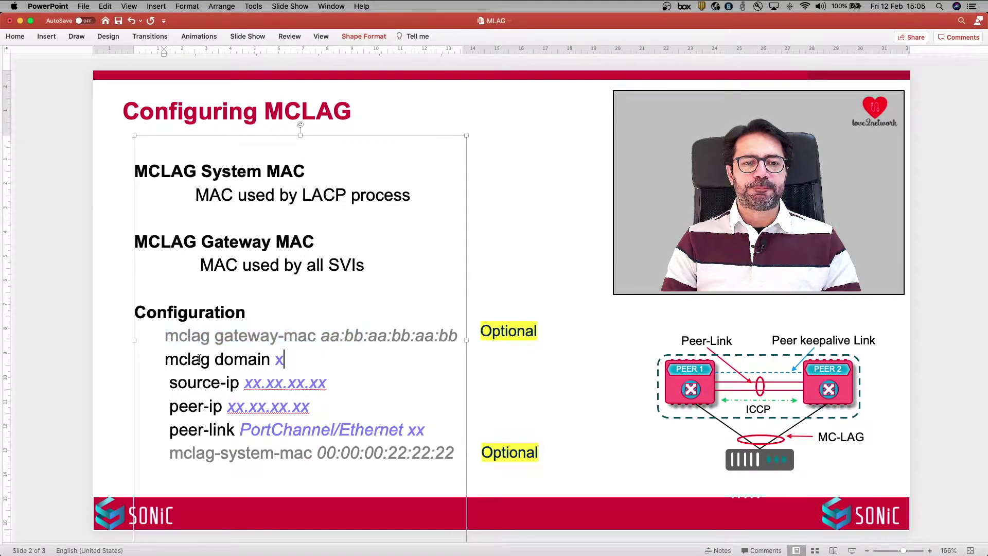
click(174, 361)
drag(174, 360, 280, 363)
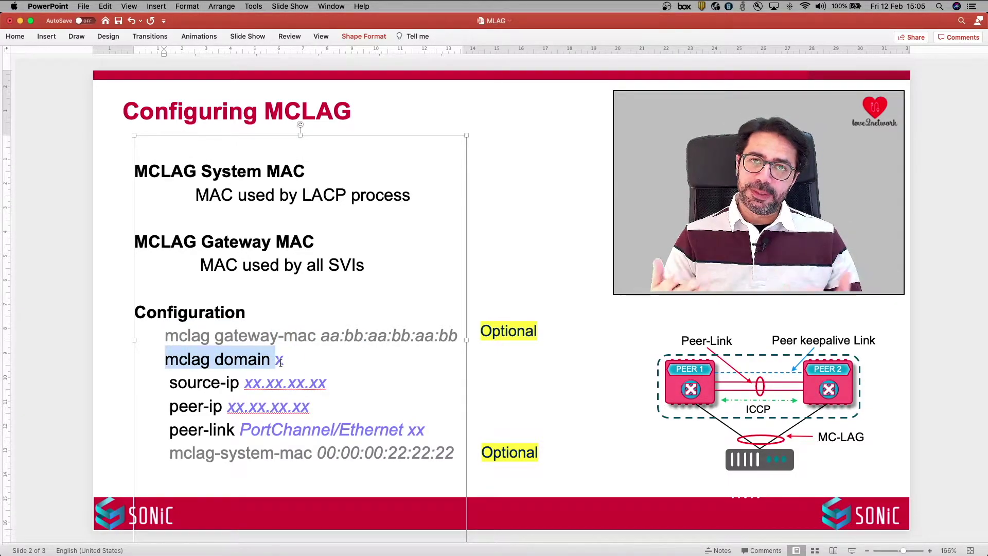
click(285, 363)
drag(284, 363, 271, 361)
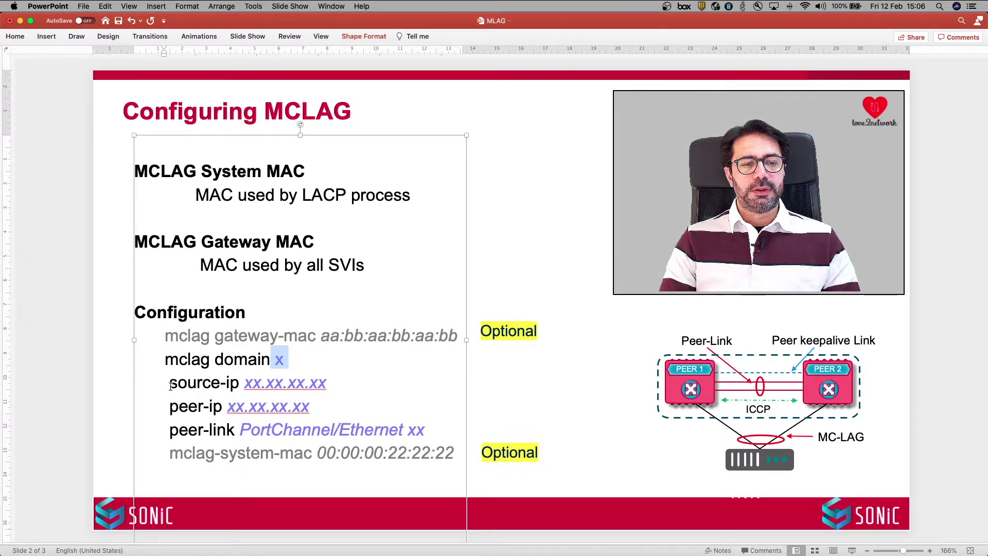
drag(169, 381, 304, 408)
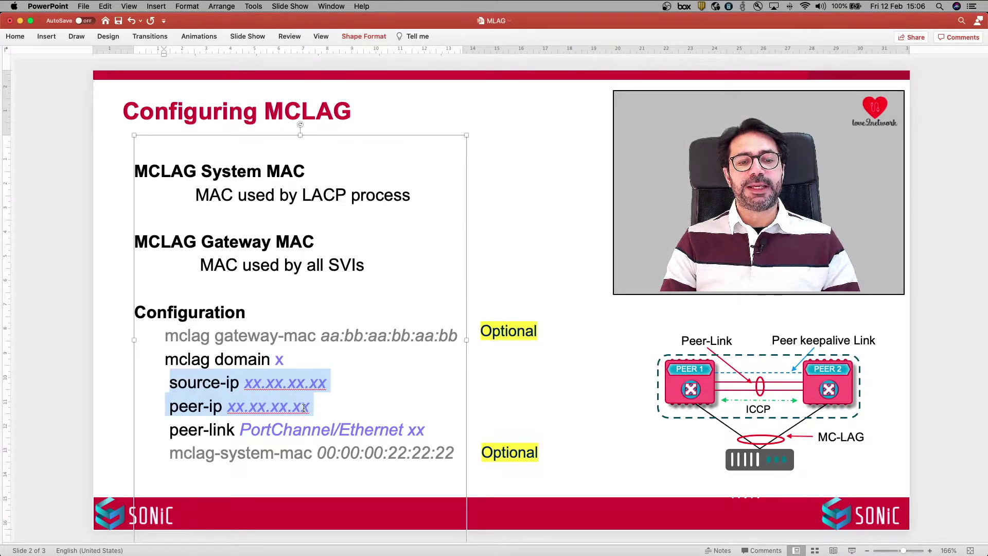
click(361, 407)
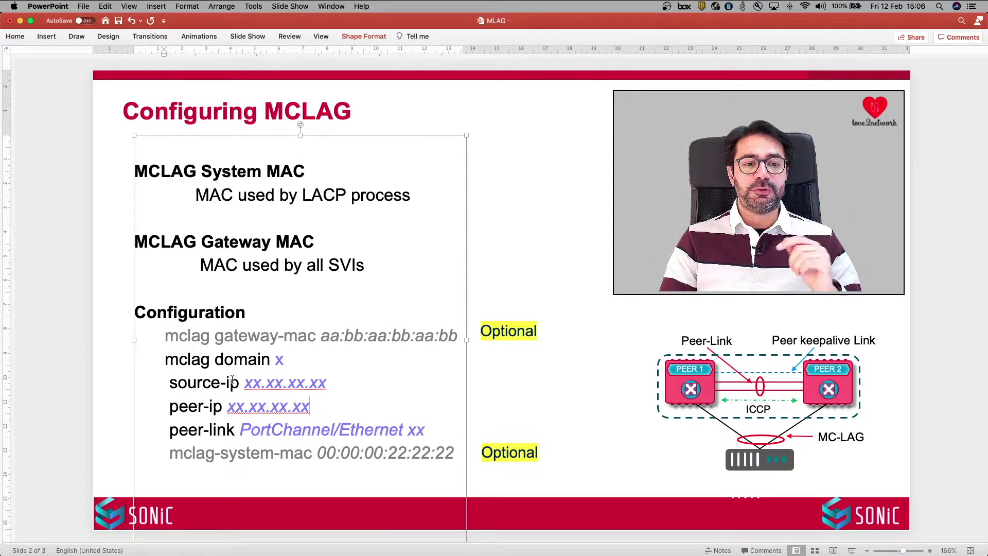
- Highlight the source-ip/peer-ip lines again, then the peer-link and mclag-system-mac lines
click(261, 385)
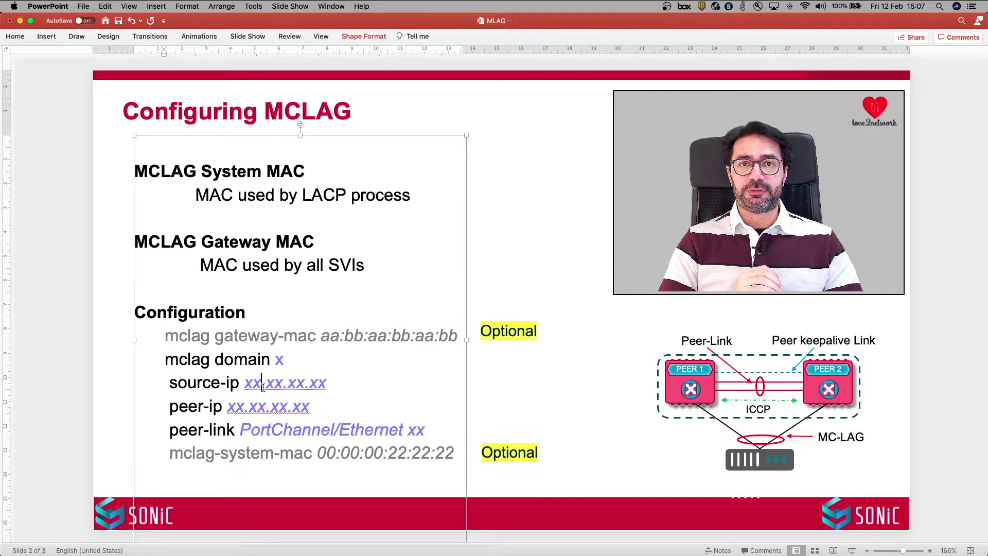
drag(166, 383, 328, 406)
click(328, 406)
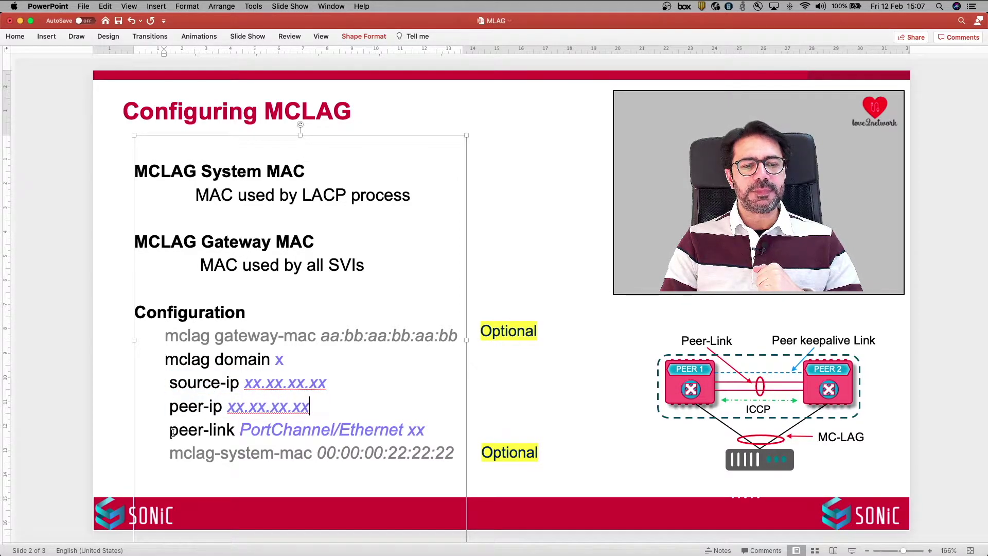
drag(172, 434, 338, 435)
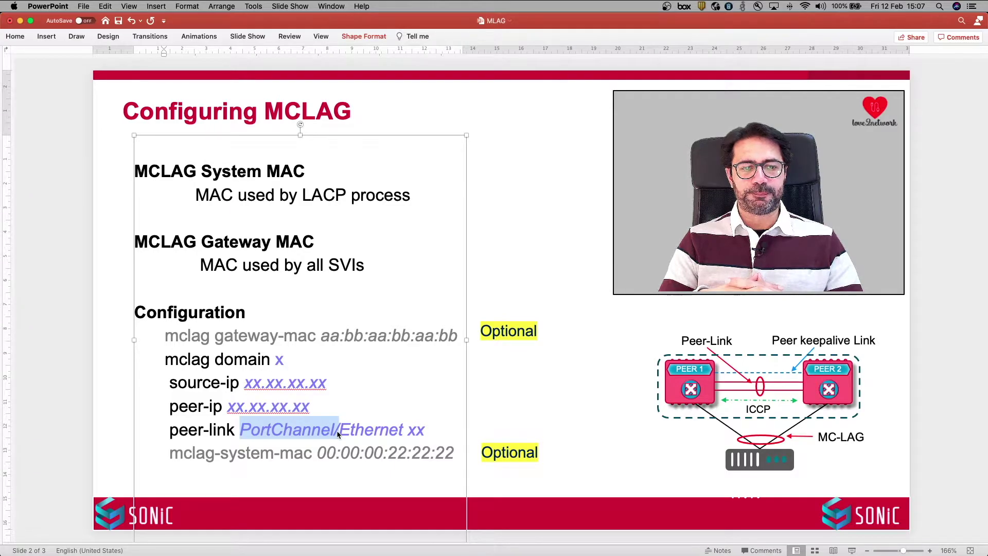
drag(184, 453, 332, 451)
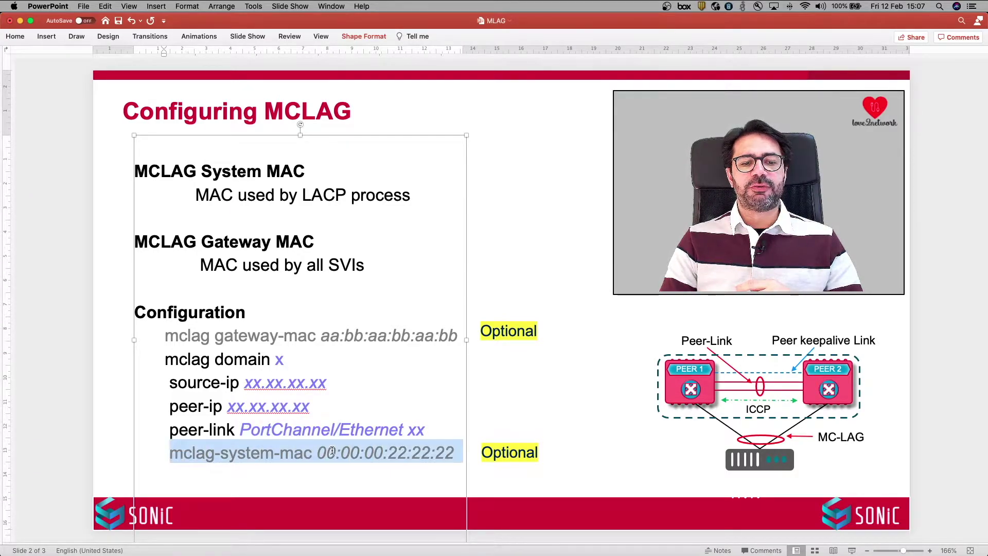
click(499, 403)
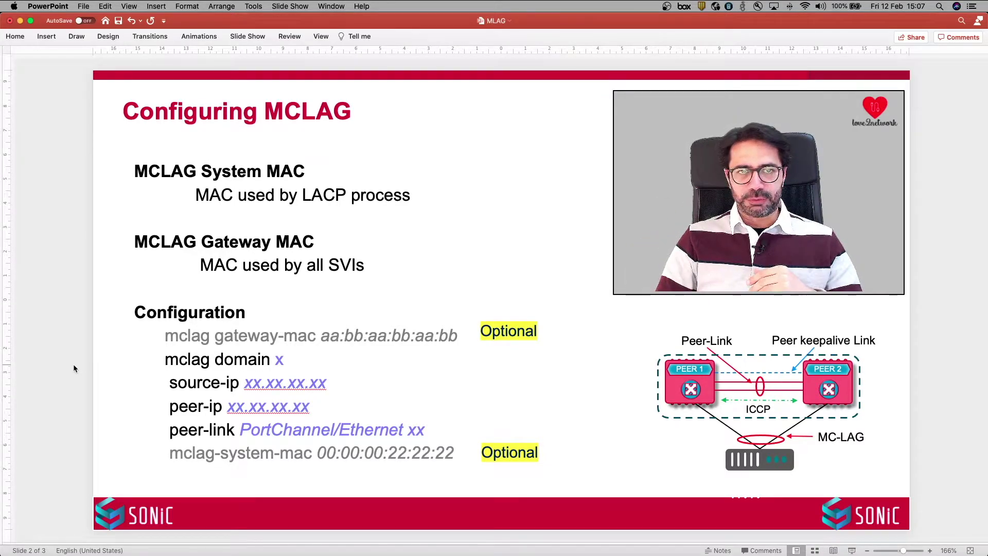
- On slide 3, highlight the Ethernet channel-group, interface PortChannel 1 and mclag lines
key(Page_Down)
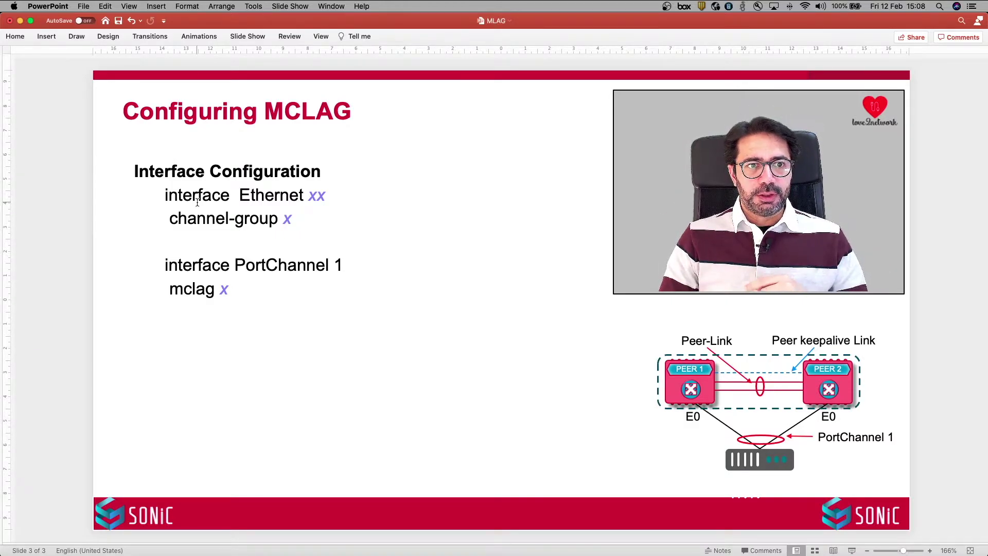
drag(165, 195, 276, 219)
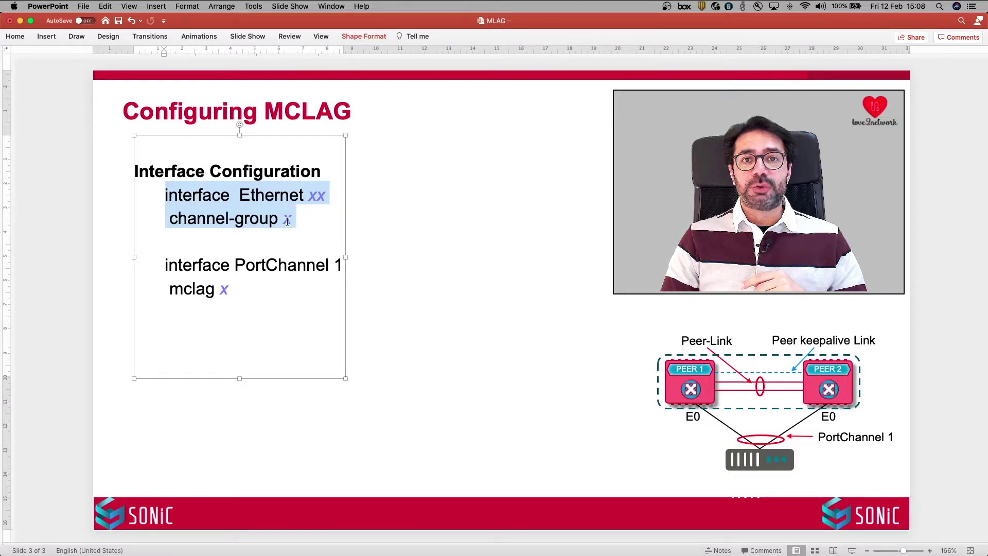
click(399, 238)
click(164, 265)
drag(164, 265, 366, 273)
click(367, 272)
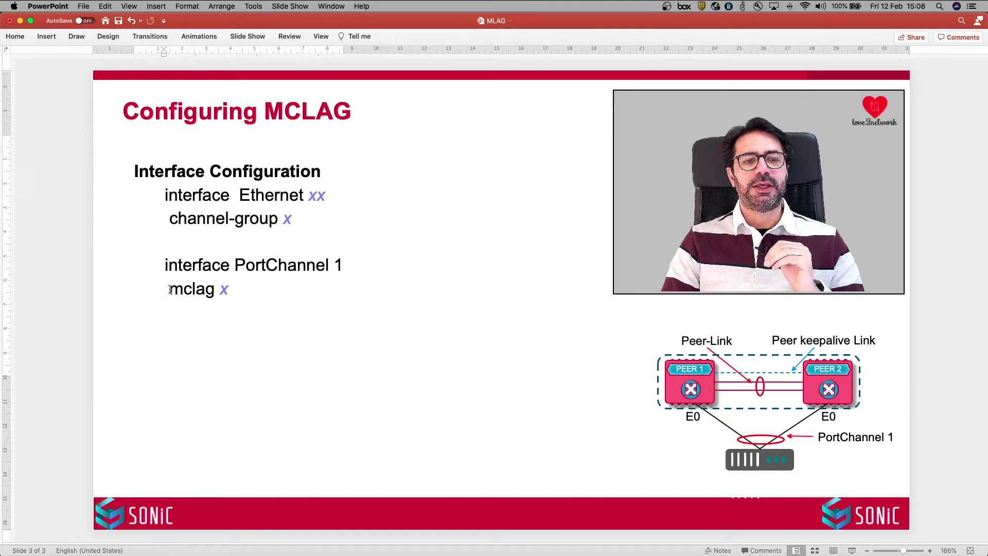
drag(170, 288, 230, 290)
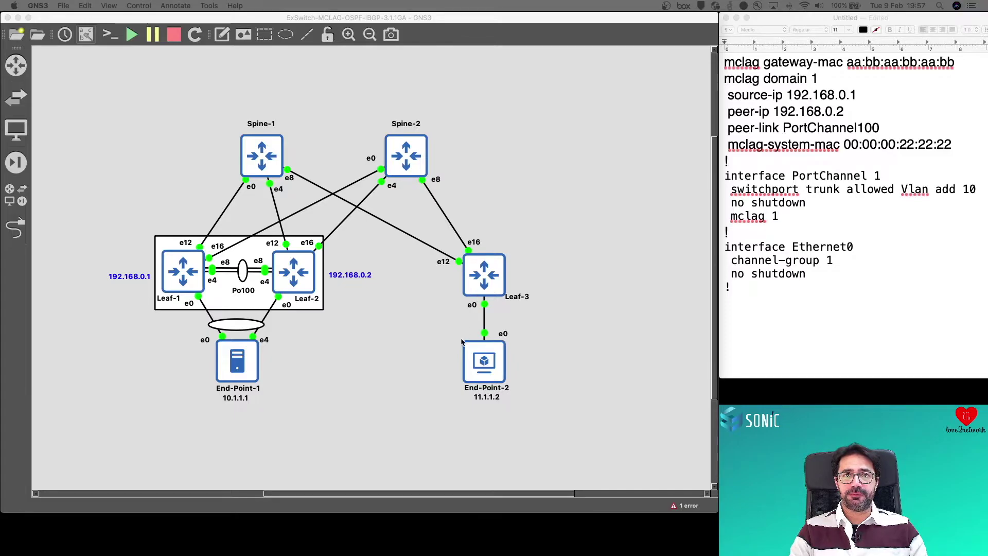
- Switch from the GNS3 topology to the Leaf-1 telnet console
click(609, 215)
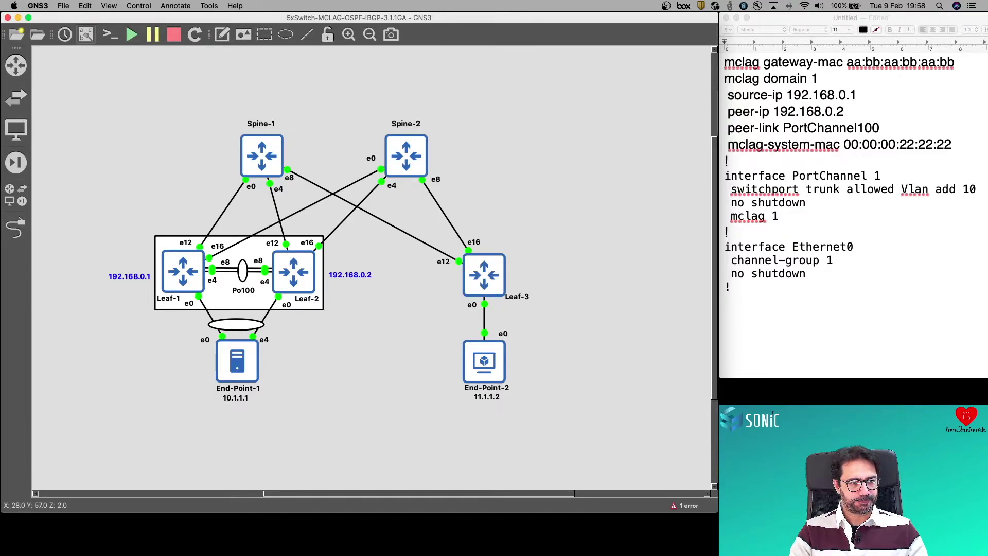
key(super+Tab)
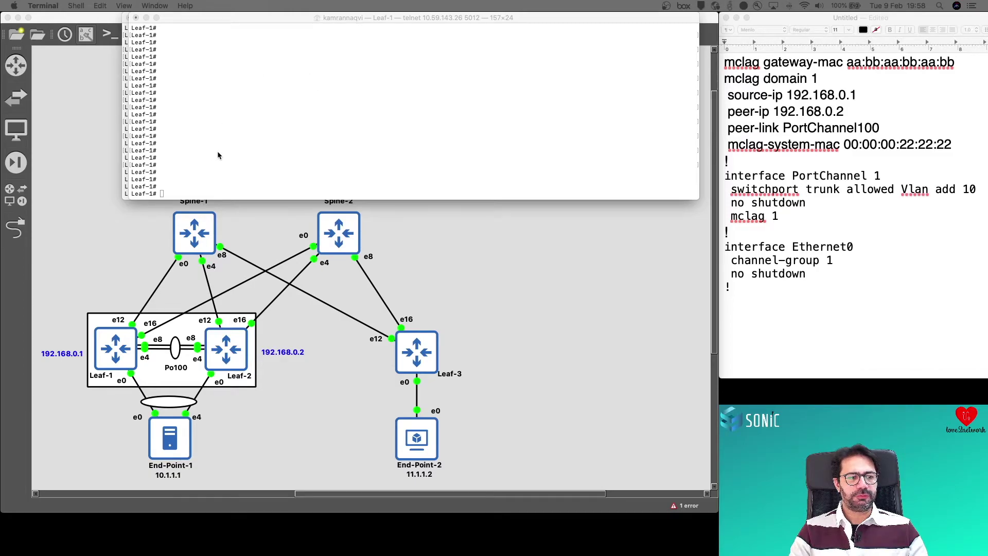
- Run 'show mclag brief' on Leaf-1, correcting the 'brif' typo, showing MCLAG Not Configured
click(247, 155)
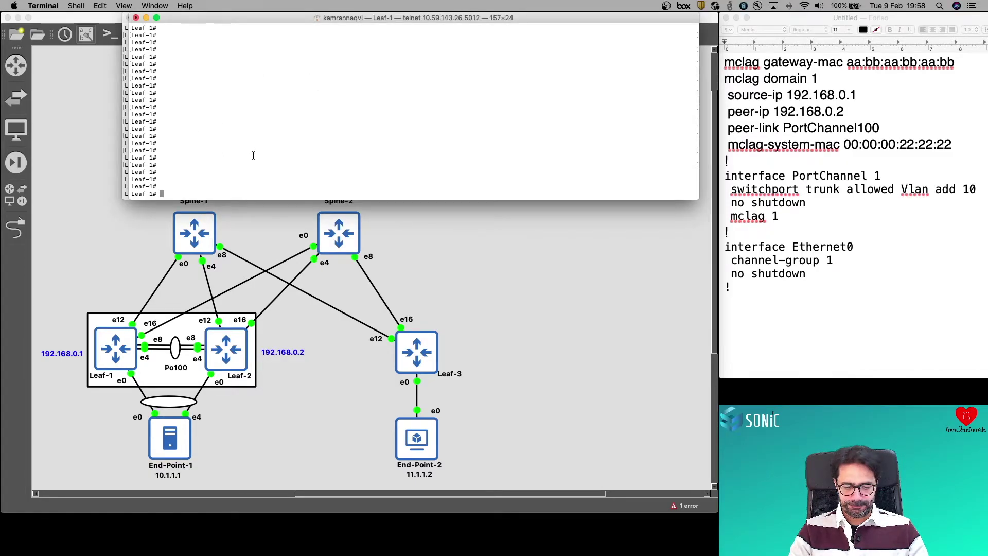
text(sh)
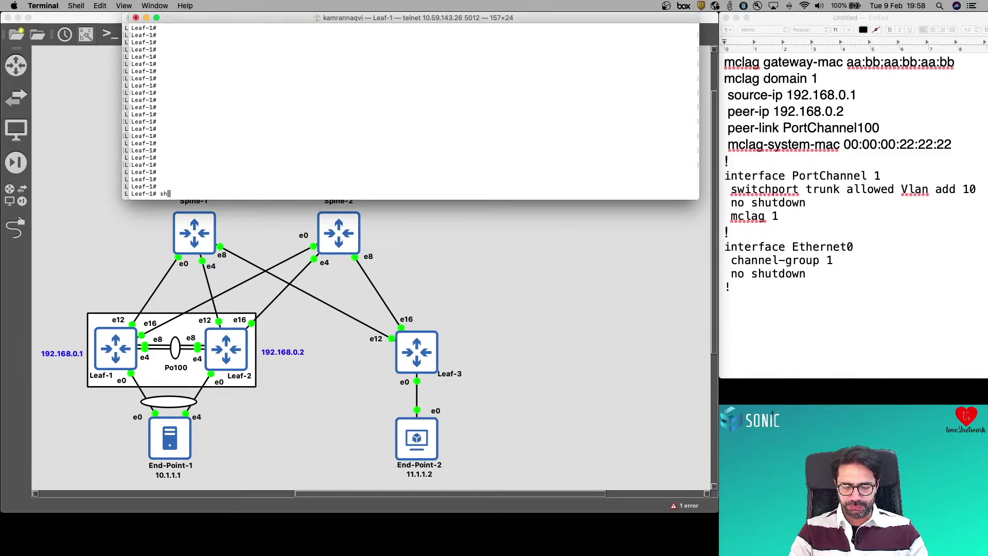
text(ow mclag b)
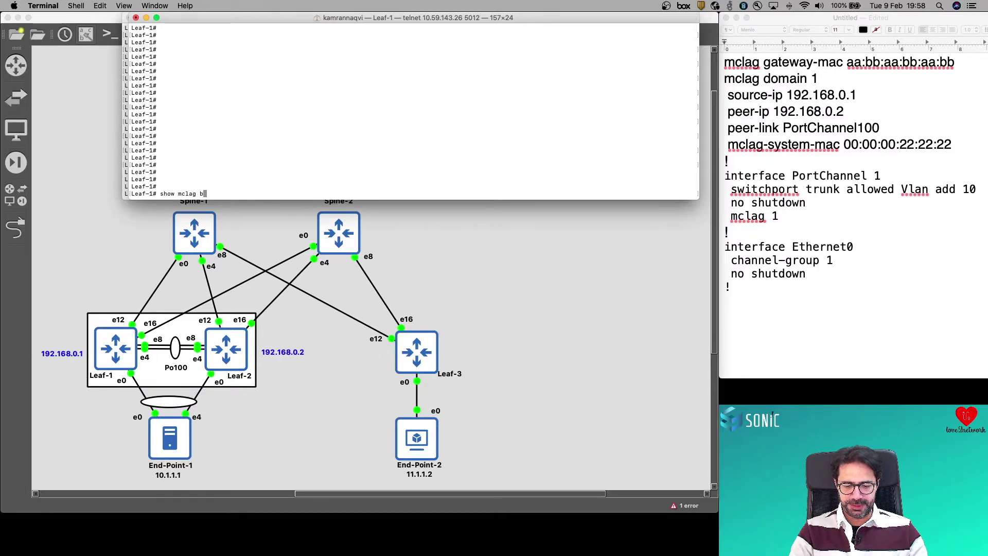
text(rif)
key(Return)
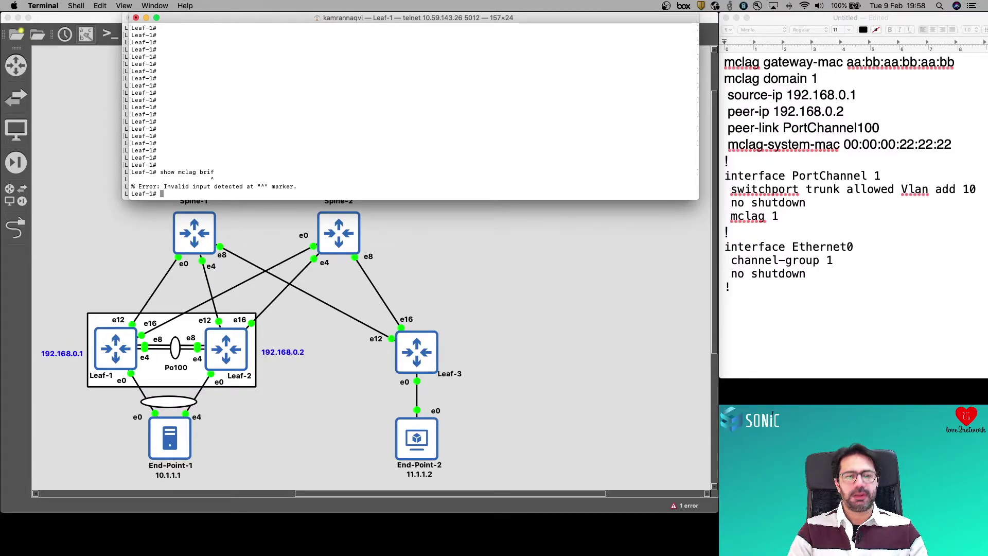
key(Up)
key(BackSpace)
key(BackSpace)
text(ief)
key(Return)
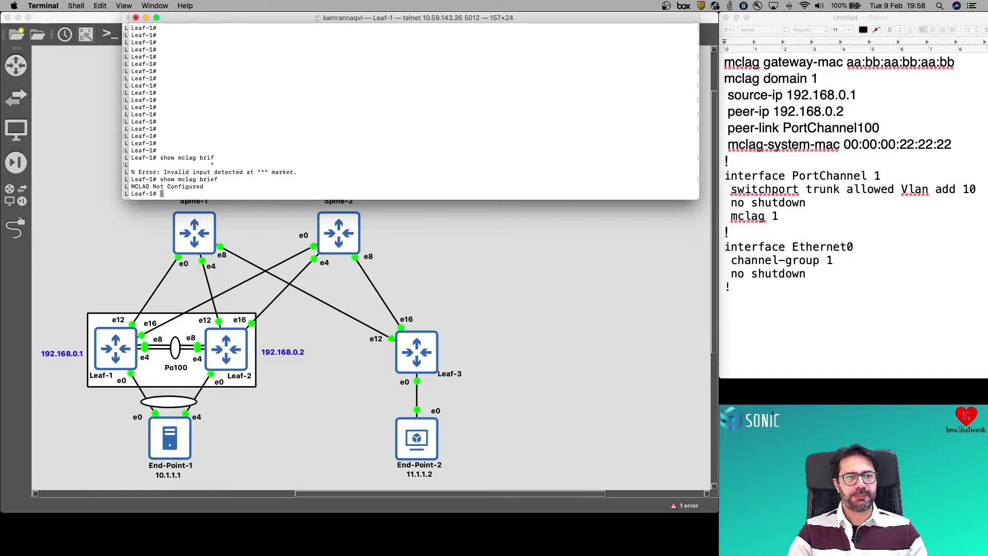
key(Return)
key(Return)
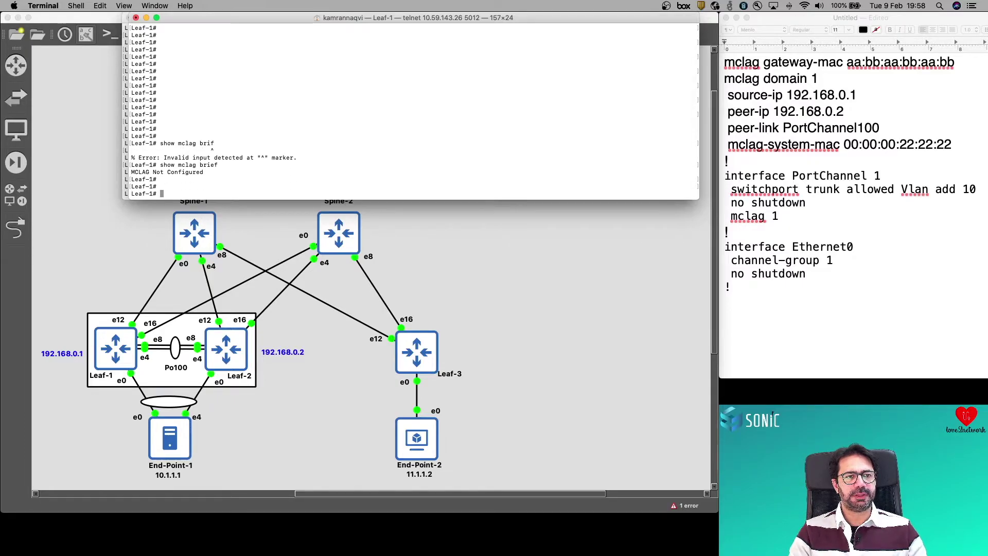
- Run 'show mclag brief' on Leaf-2, then start 'show ip route' on Leaf-1
click(126, 151)
text(sho)
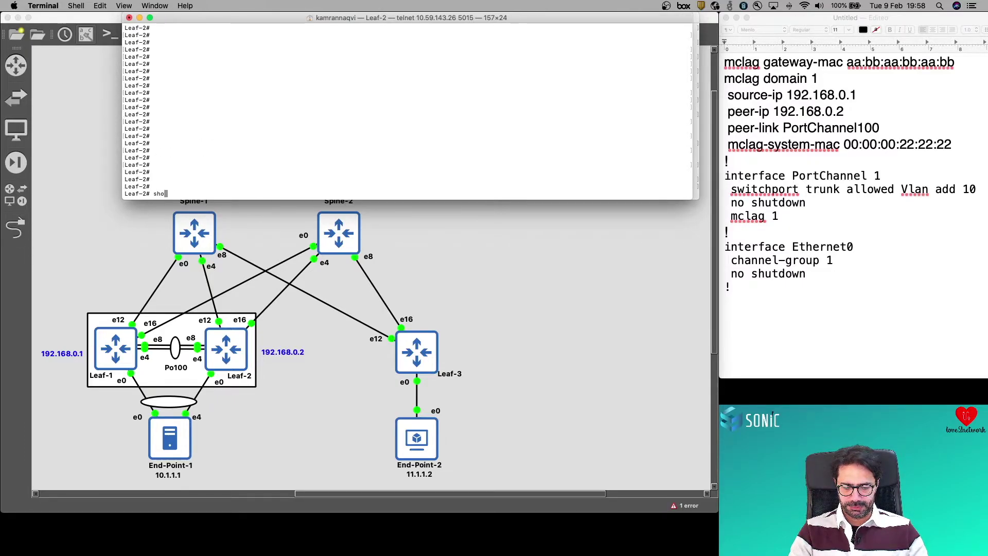
text(w mclag )
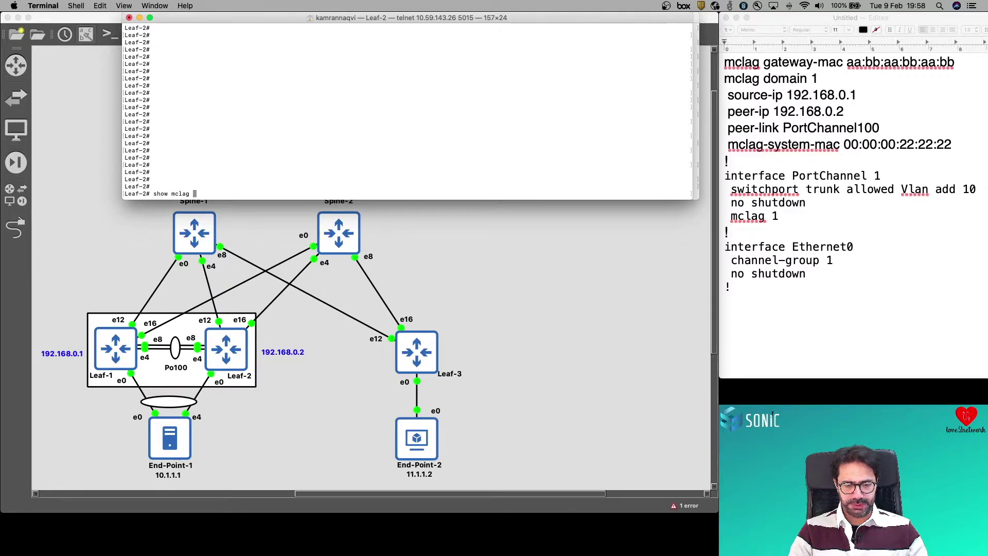
text(brief)
key(Return)
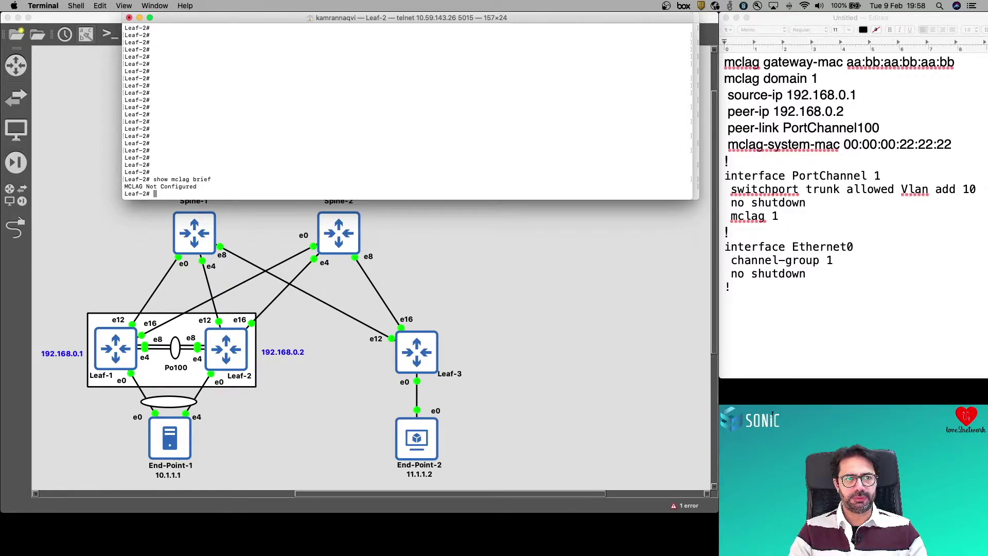
key(Return)
key(Return)
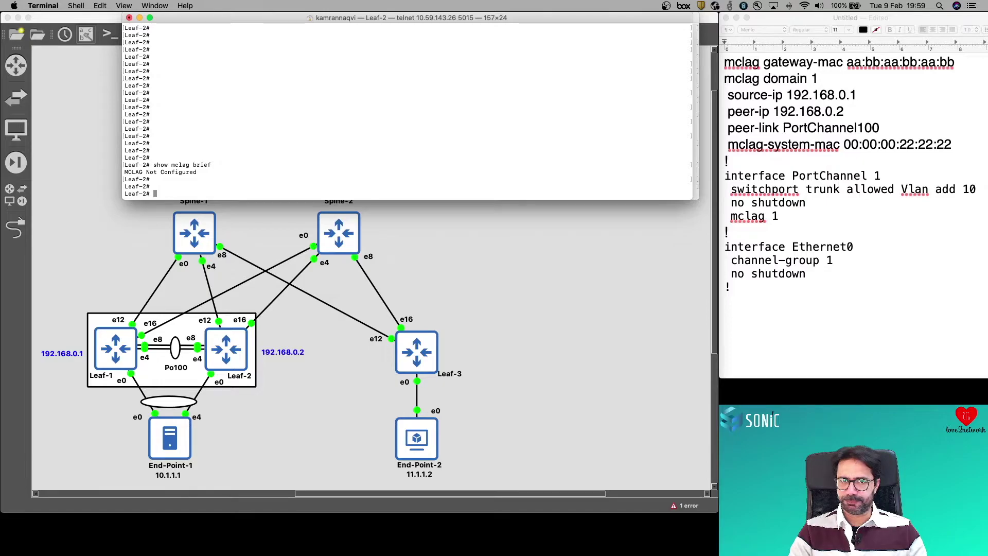
click(696, 179)
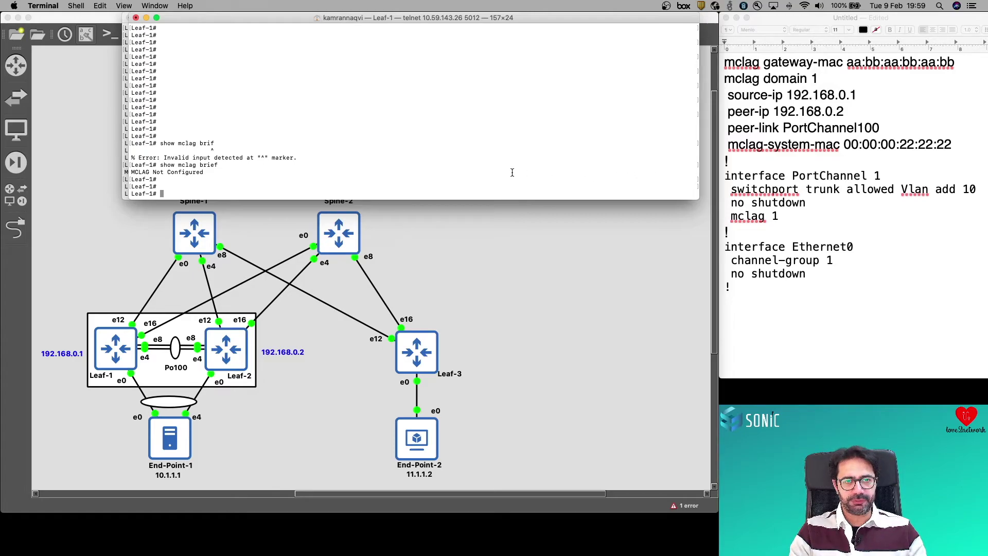
text(show ip ro)
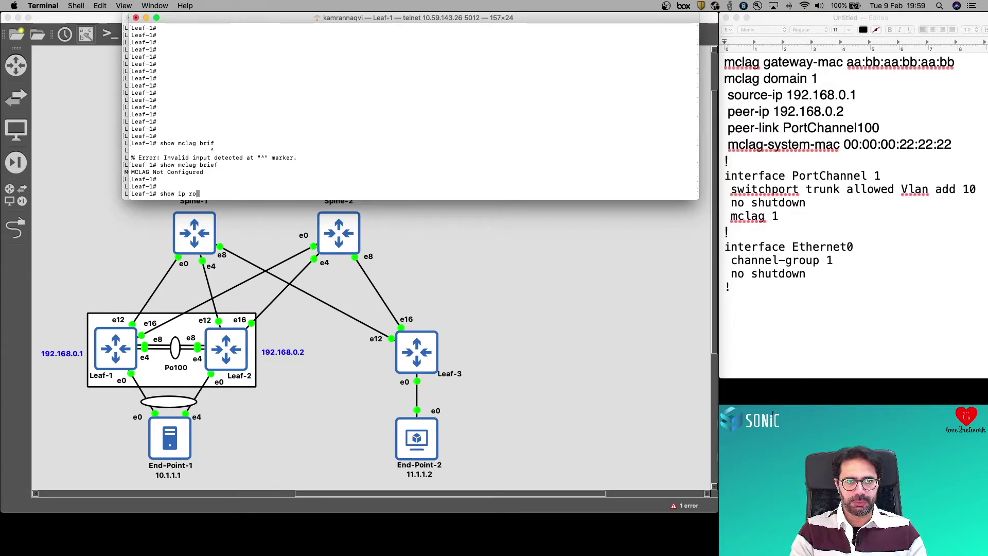
text(ute)
- Show Leaf-1's routing table and point out the OSPF route to 192.168.0.2/32
key(Return)
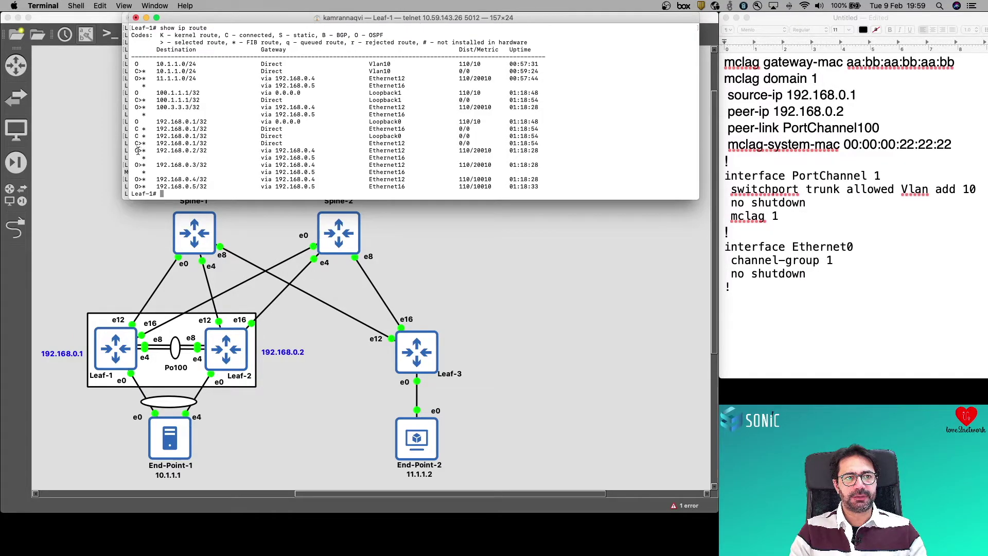
drag(135, 151, 555, 158)
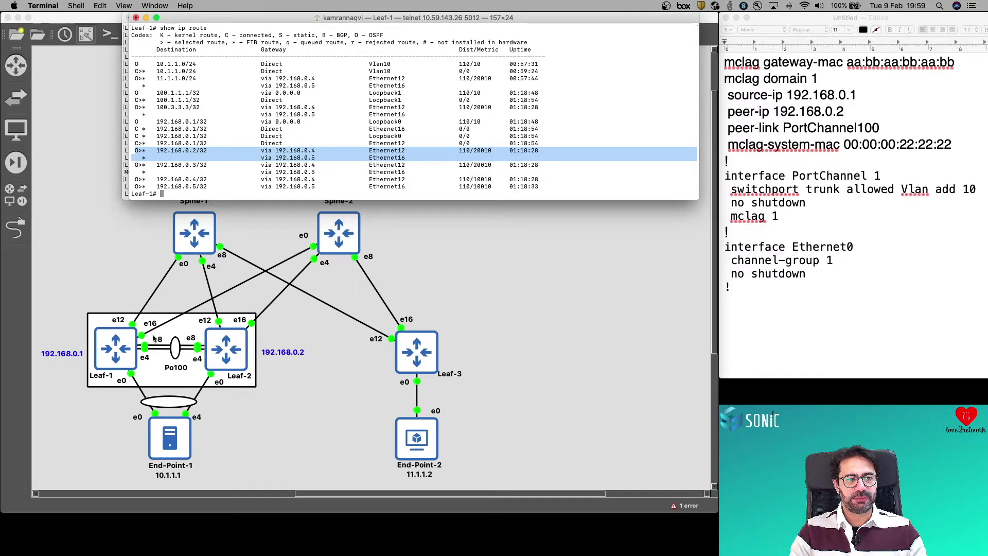
click(225, 192)
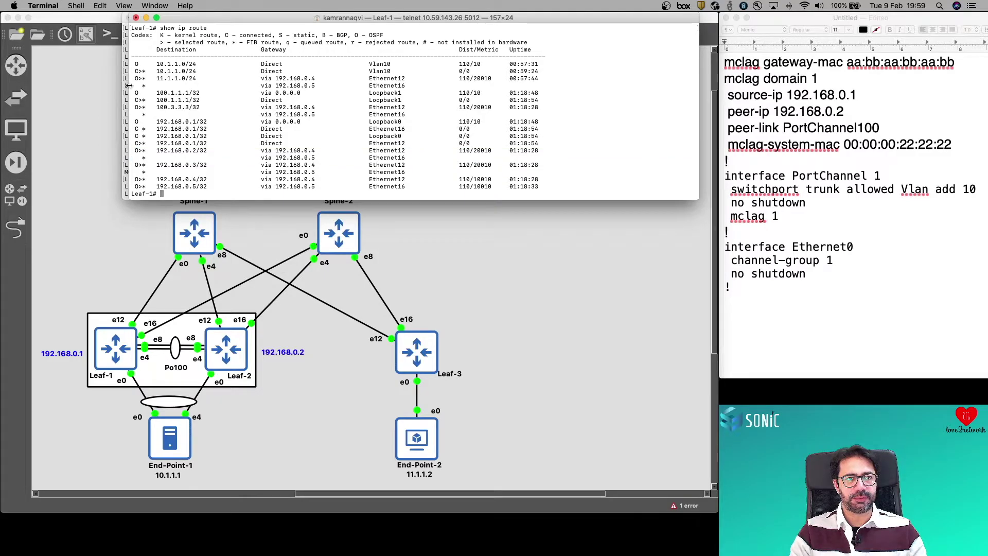
click(204, 204)
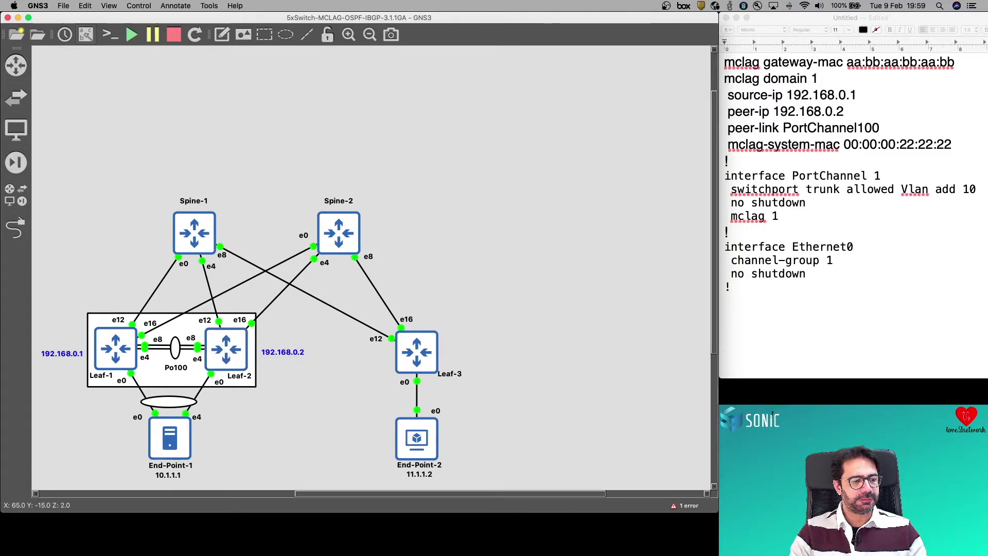
key(super+Tab)
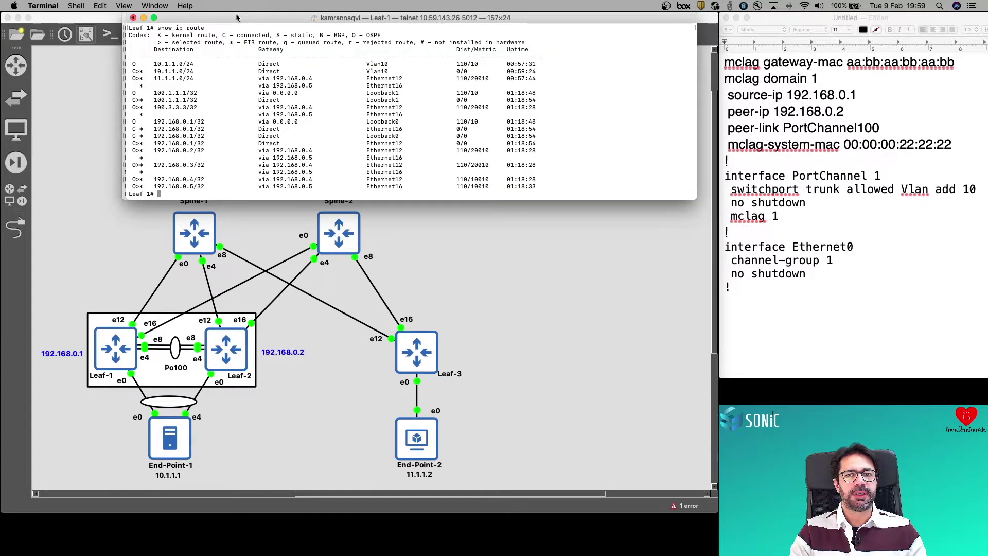
- Run 'show ip route' on Leaf-2, point out the route to 192.168.0.1/32, then return to Leaf-1
drag(236, 17, 235, 18)
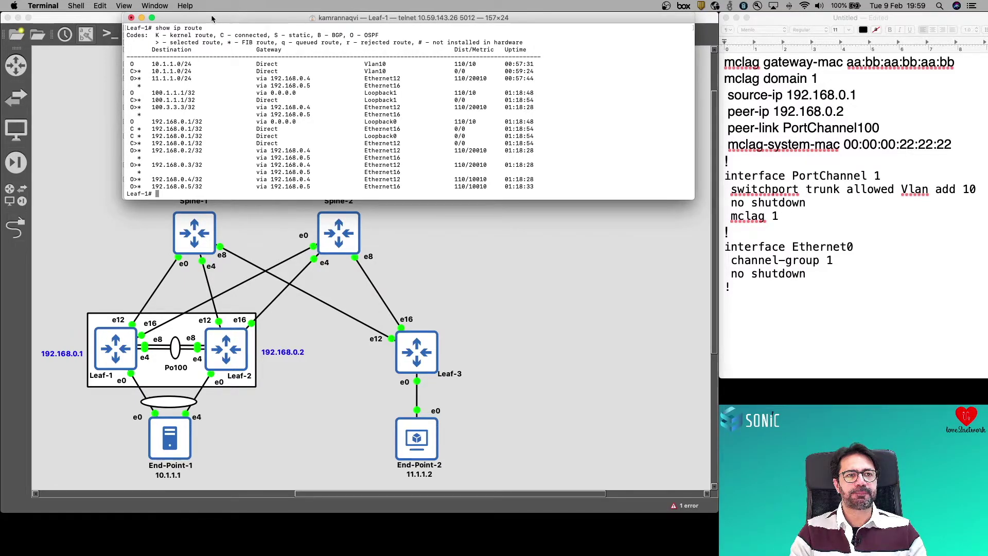
drag(217, 18, 227, 18)
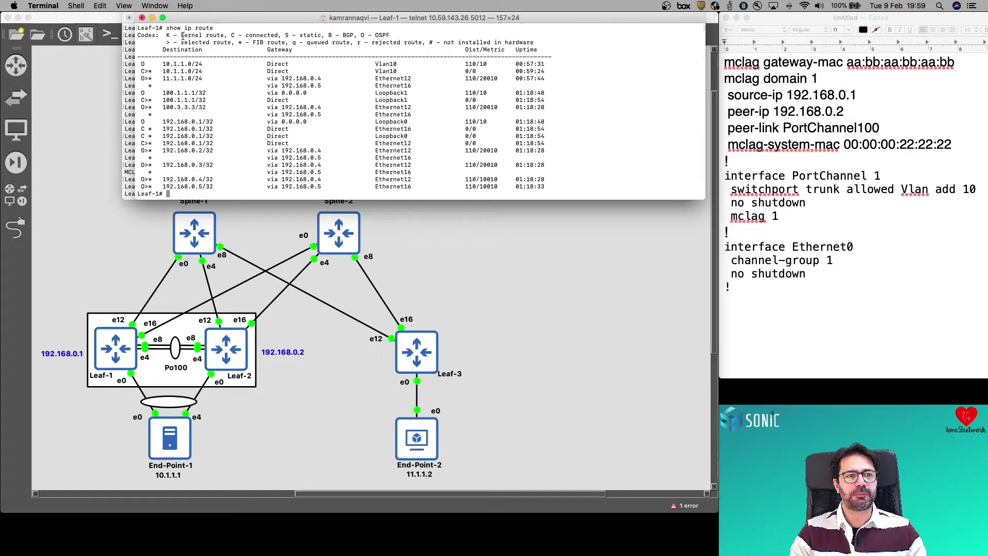
click(127, 76)
text(show ip route)
key(Return)
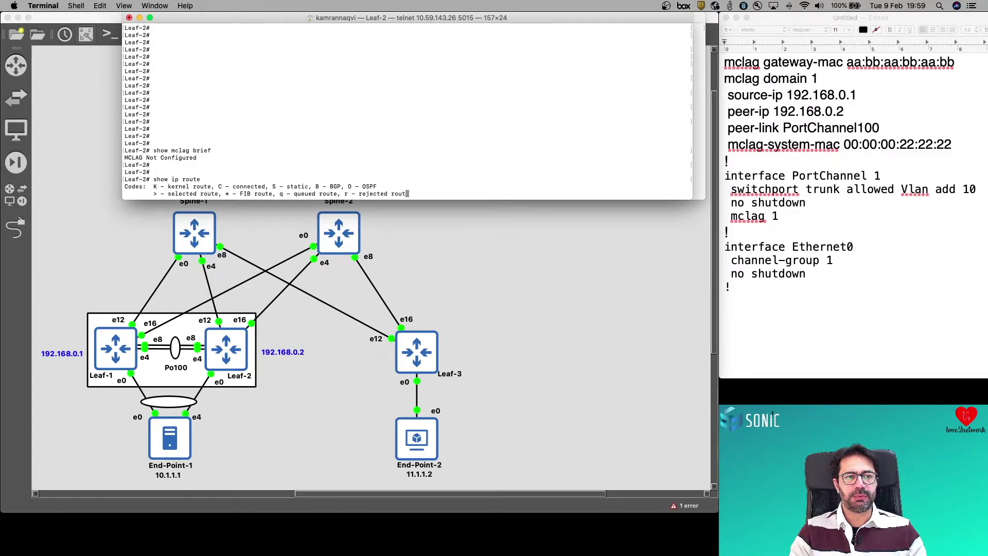
key(Return)
key(Return)
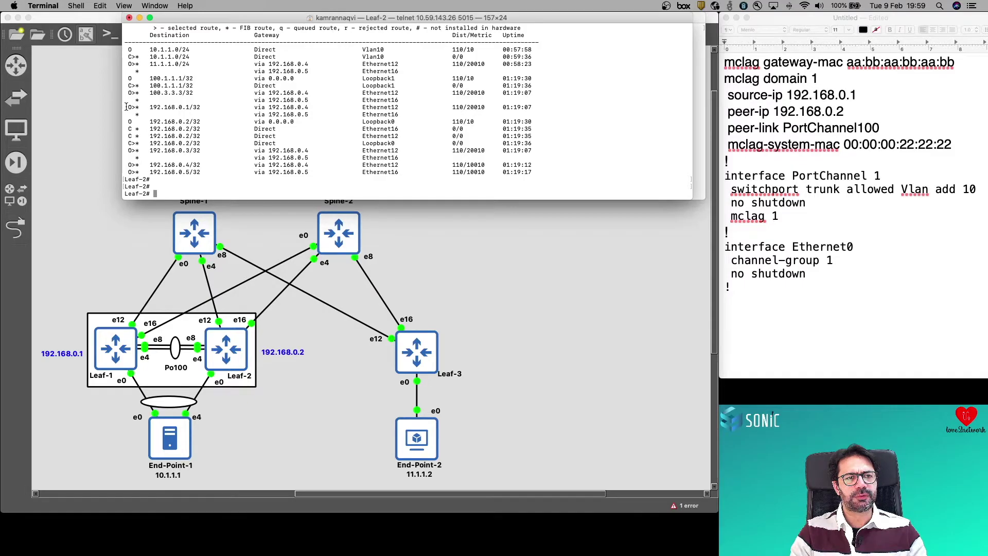
drag(124, 106, 560, 113)
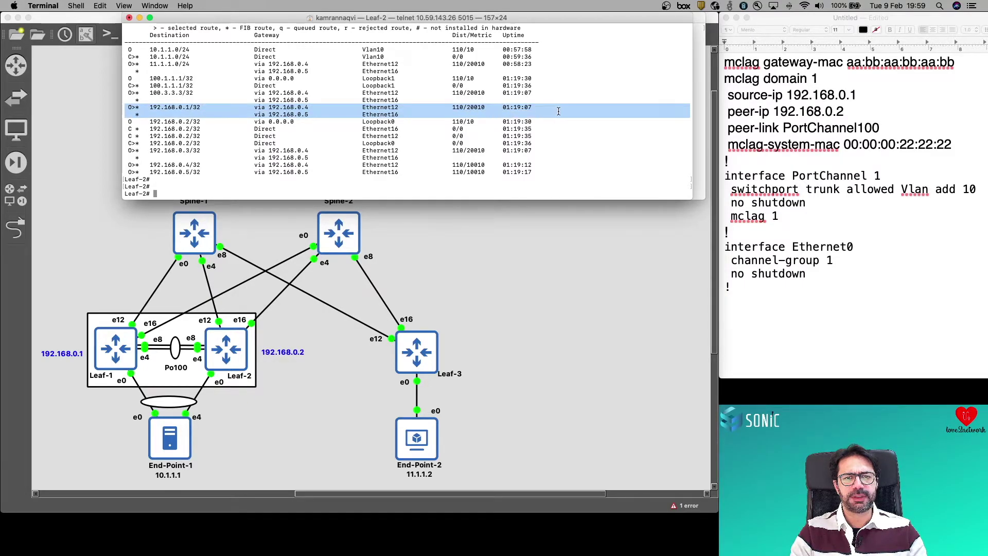
click(171, 193)
click(701, 99)
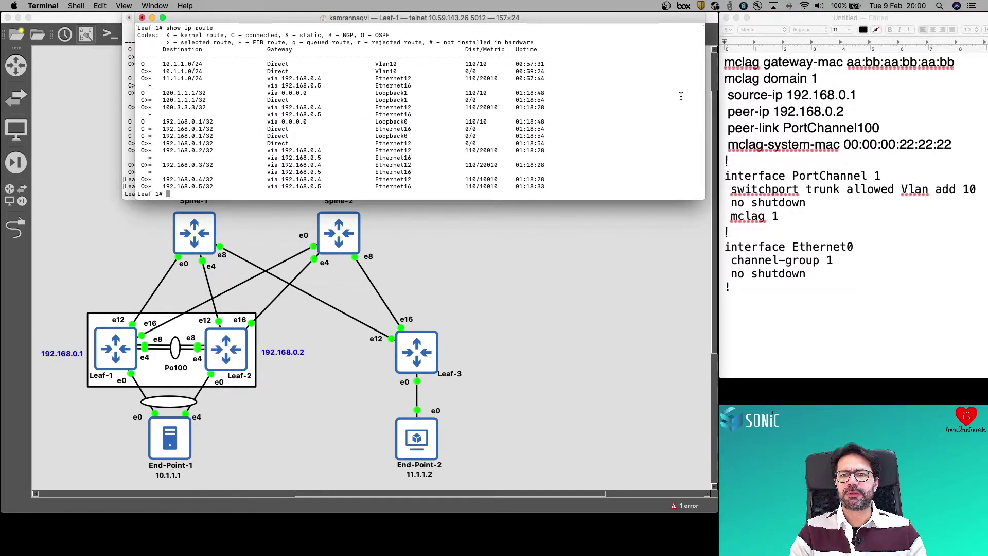
- Paste the mclag domain 1 block from the notes into Leaf-1's configuration mode
text(configure terminal)
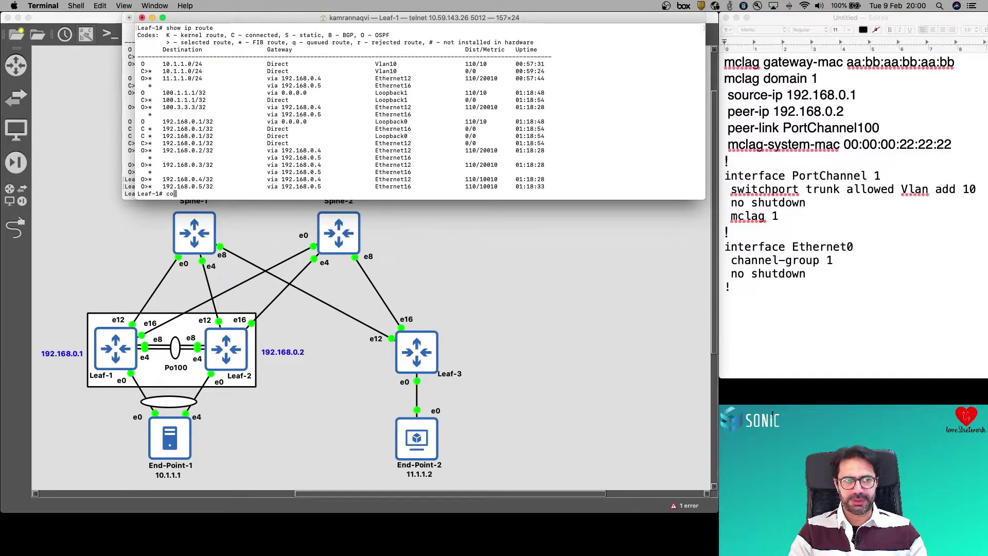
key(Return)
click(755, 61)
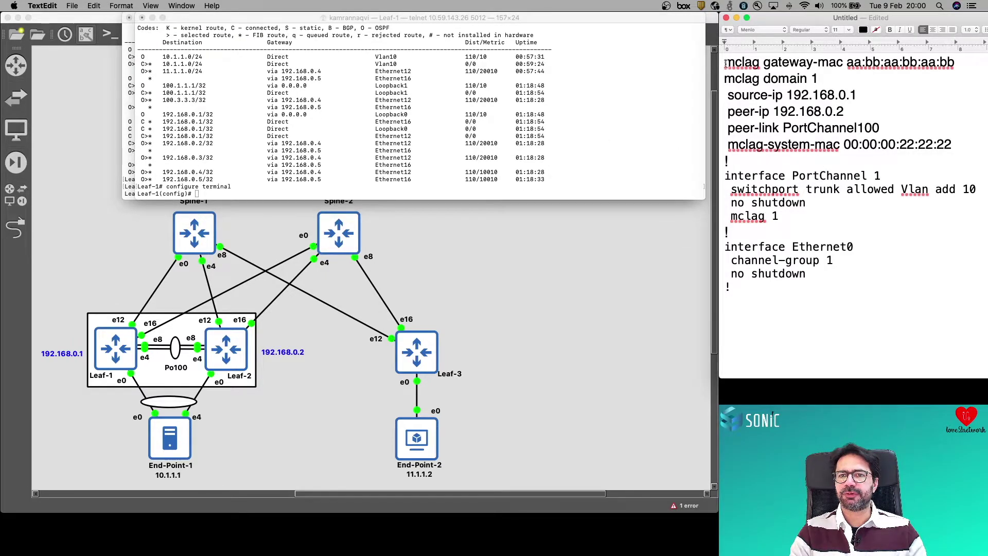
drag(724, 61, 922, 156)
key(super+c)
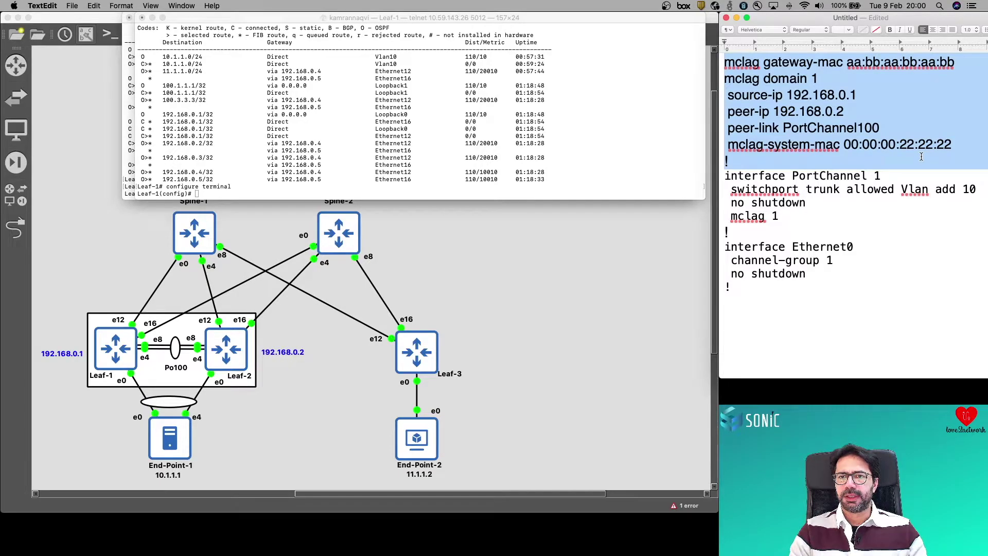
click(242, 193)
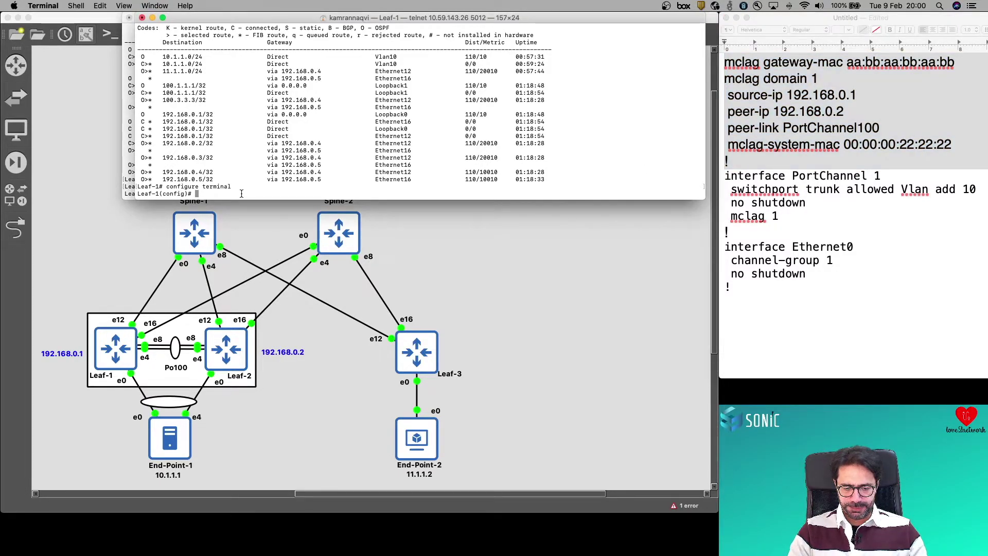
key(super+v)
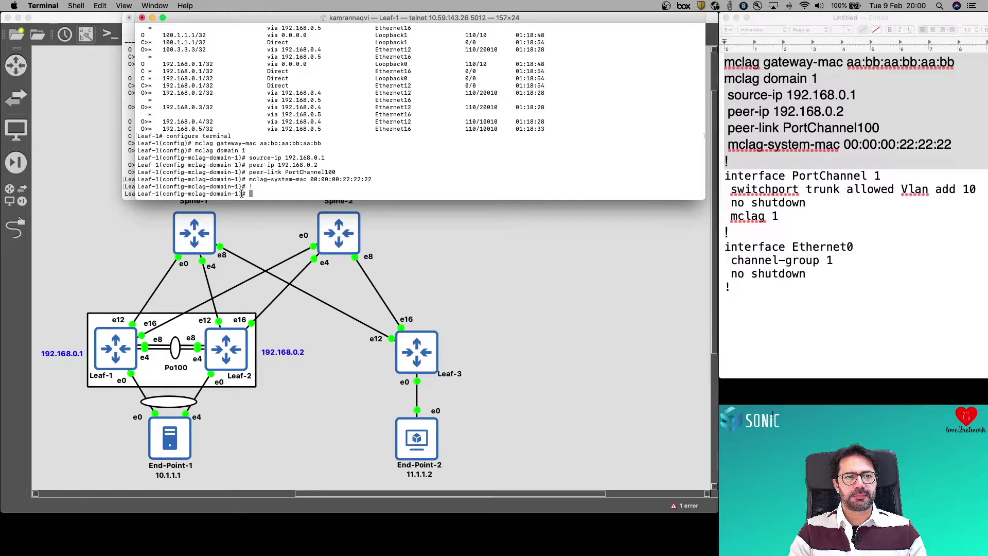
key(Return)
key(Return)
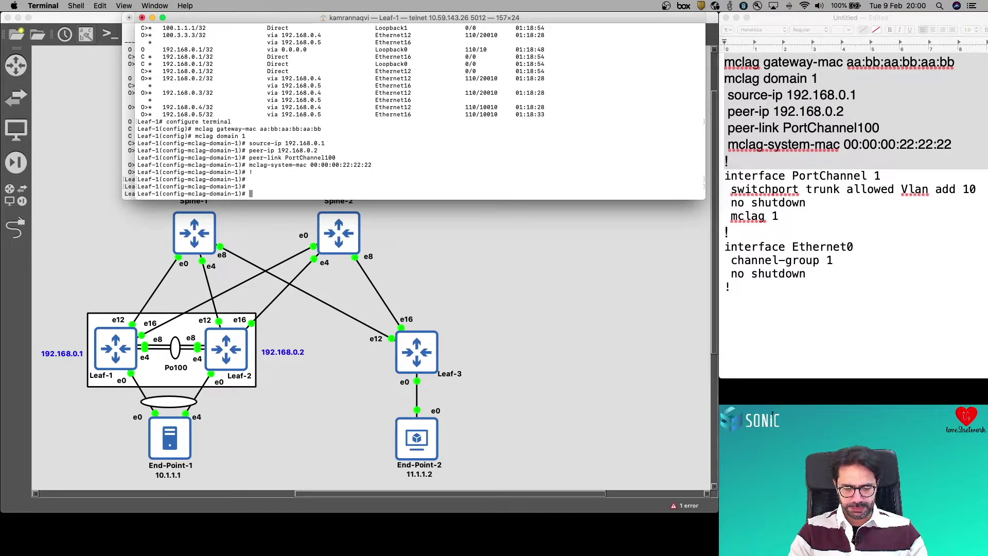
- Exit configuration mode and run 'show mclag brief' on Leaf-1
text(end)
key(Return)
text(s)
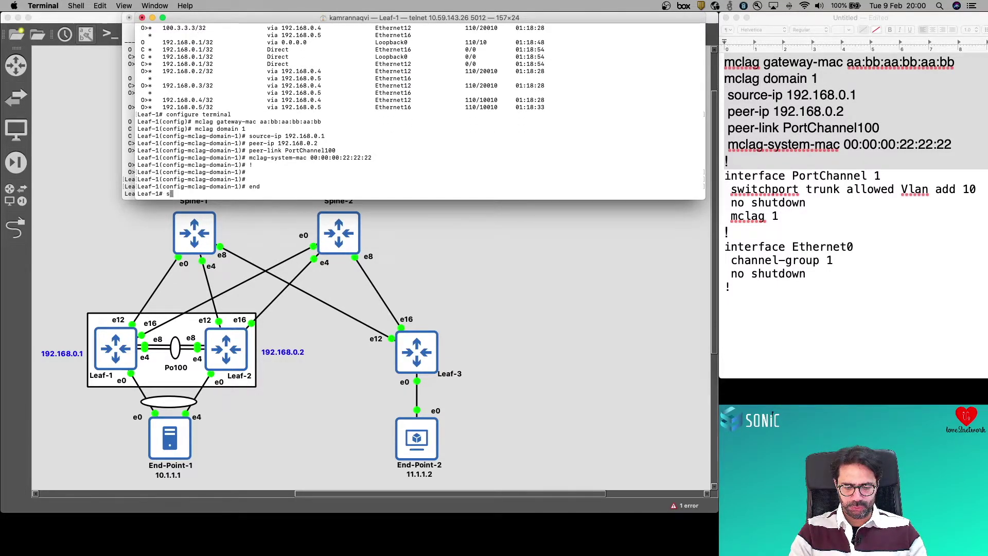
text(how mclag )
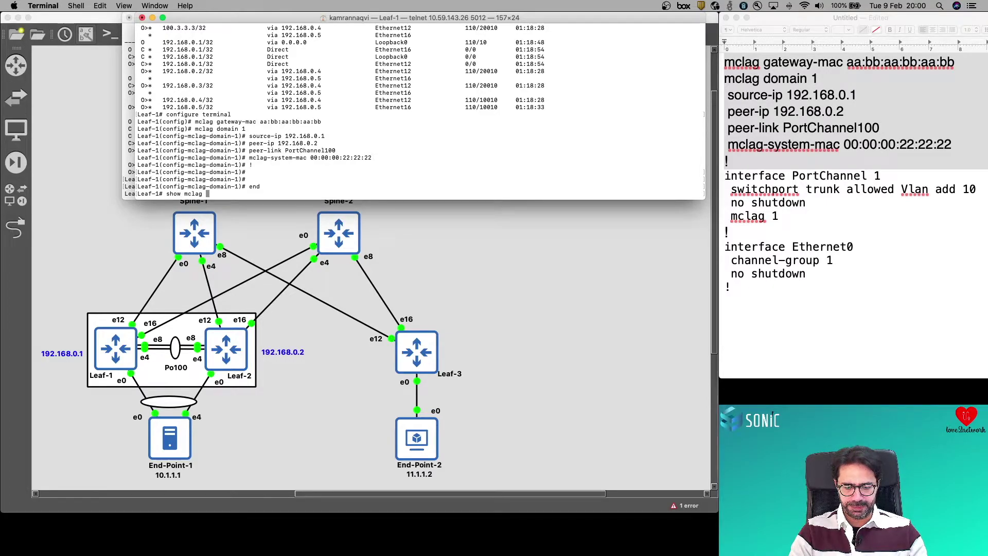
text(brief)
key(Return)
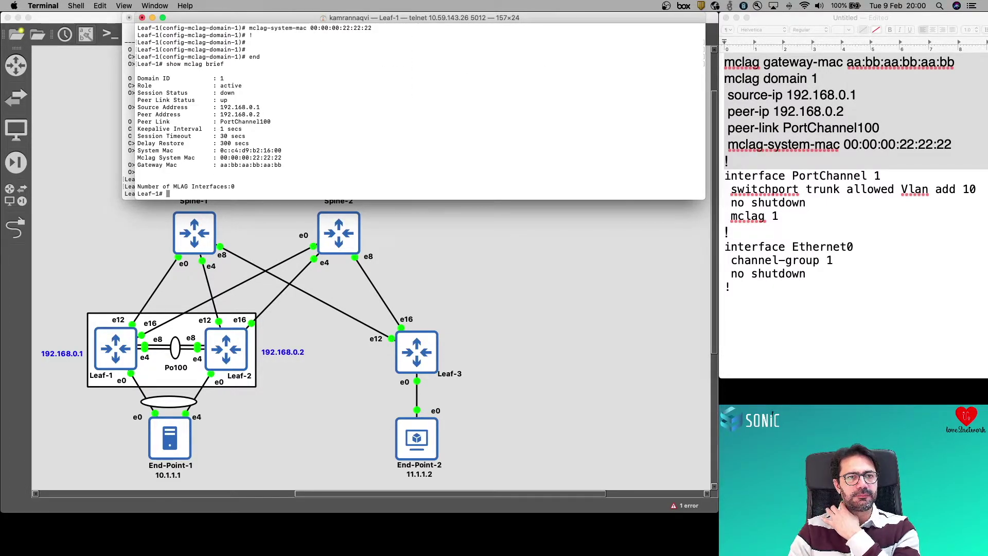
- Point out Leaf-1's Domain ID and Session Status down lines, then return to the config notes
key(Return)
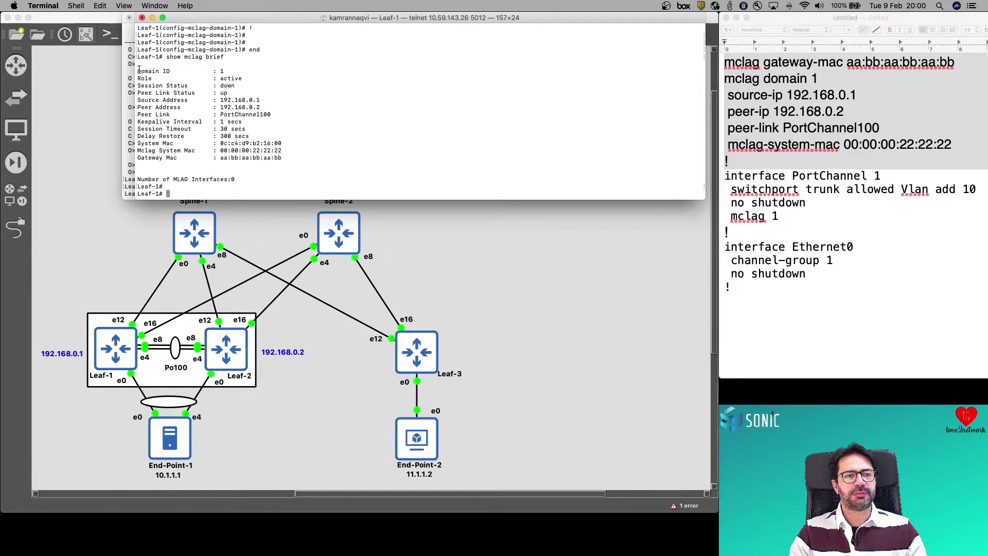
drag(138, 70, 267, 70)
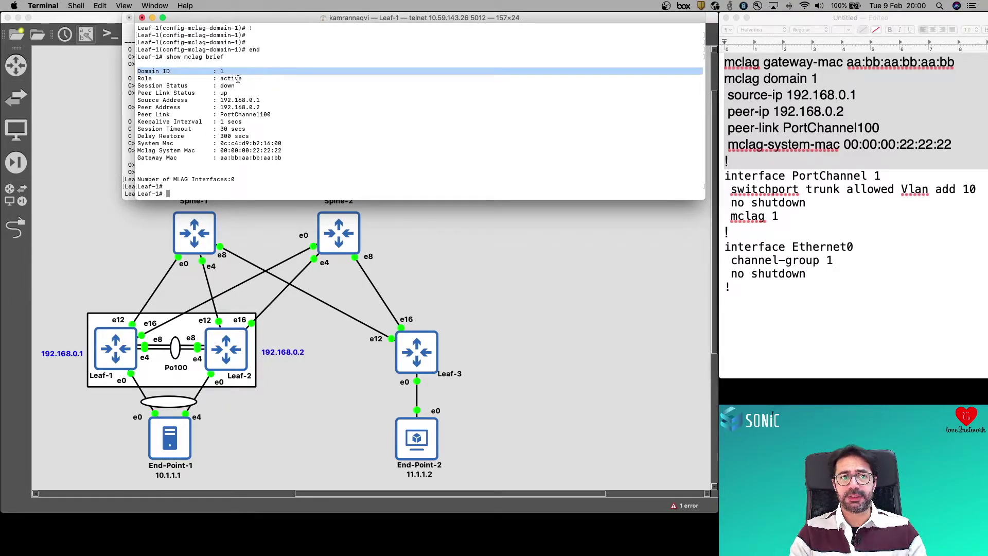
drag(139, 86, 263, 85)
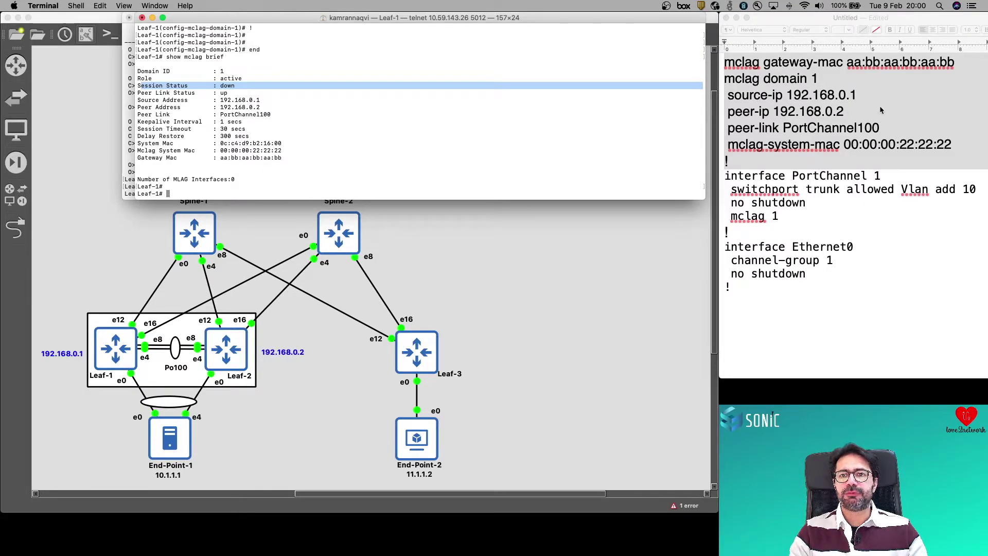
click(858, 101)
click(859, 98)
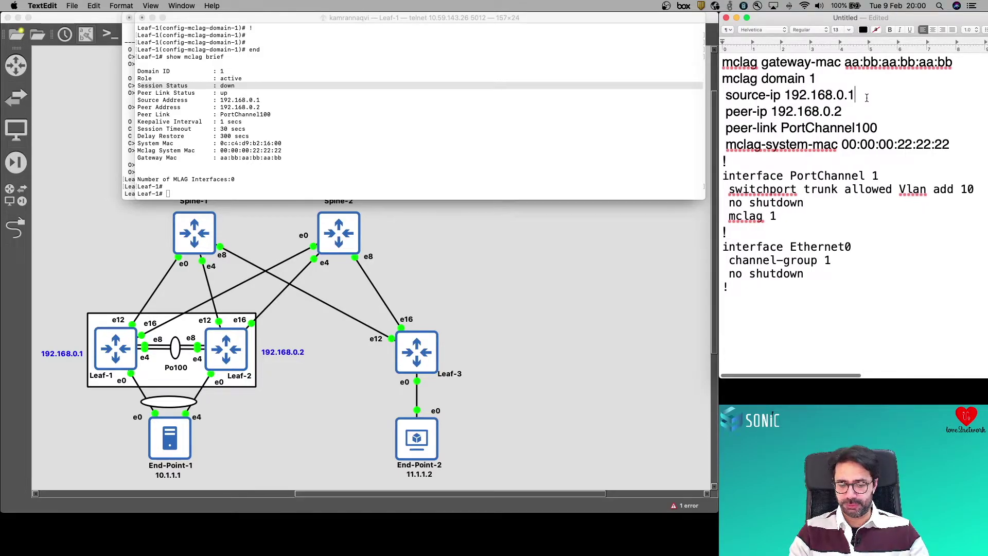
- Swap the notes to source-ip 192.168.0.2 and peer-ip 192.168.0.1 and select the mclag block
key(BackSpace)
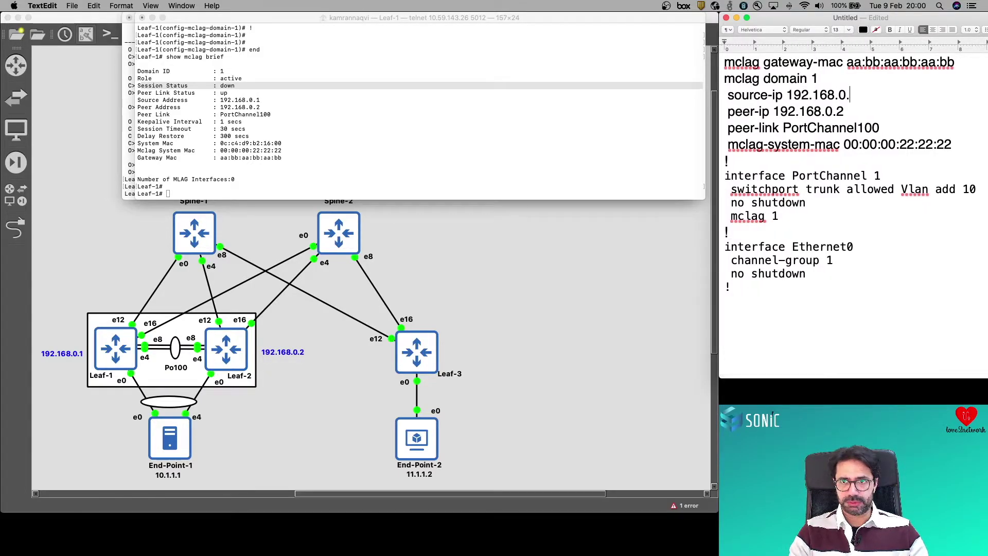
text(2)
click(857, 112)
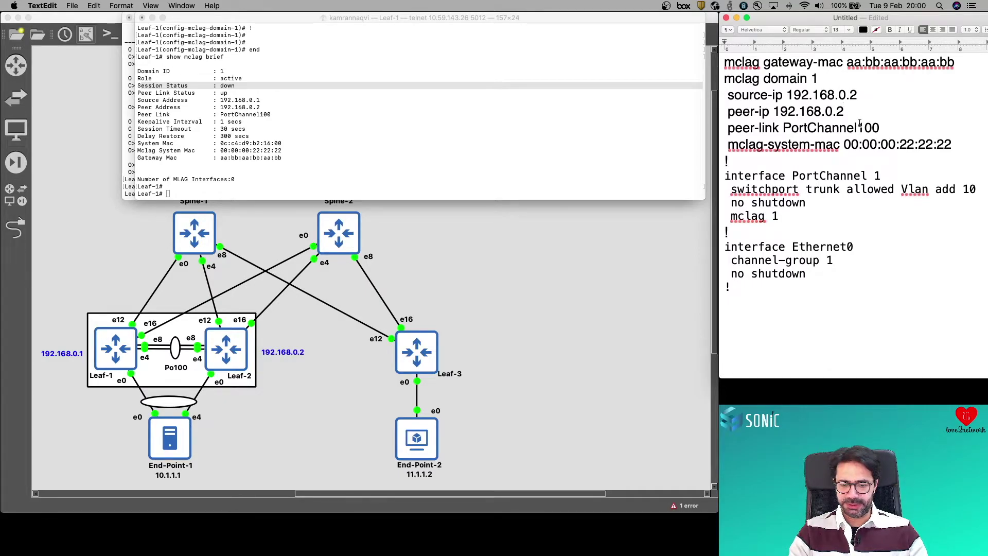
key(BackSpace)
text(1)
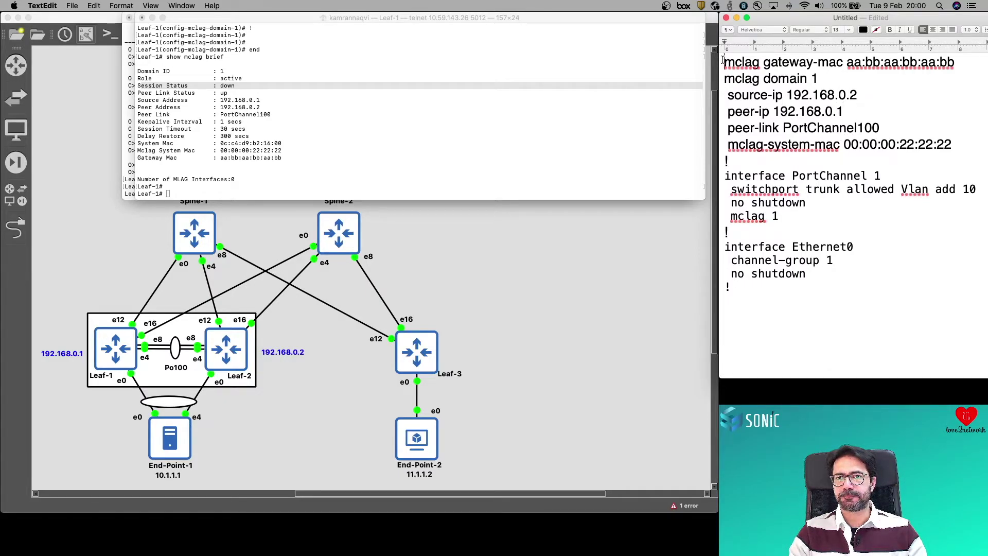
drag(724, 60, 731, 170)
key(super+c)
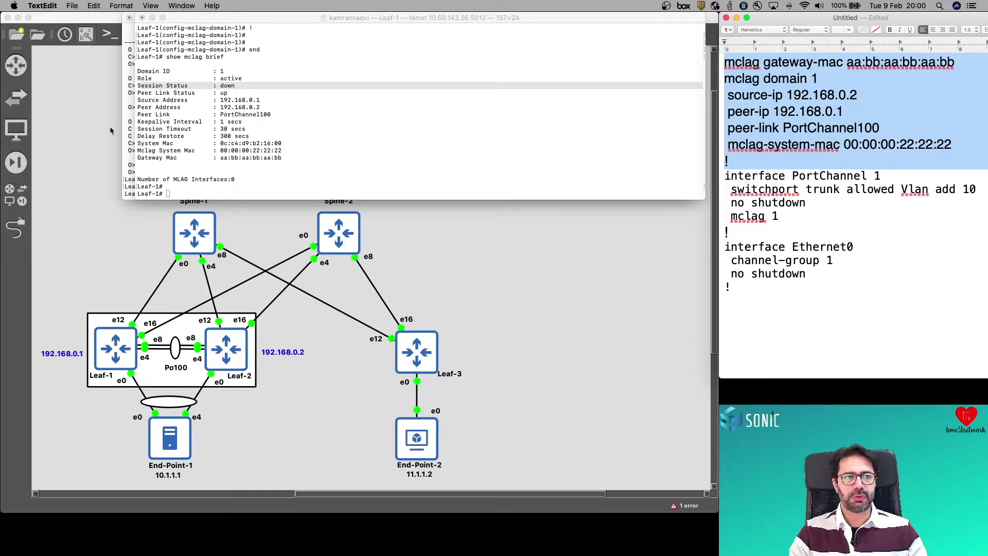
click(128, 133)
- Paste the mclag domain 1 block into Leaf-2's configure terminal and run 'show mclag brief'
text(conf)
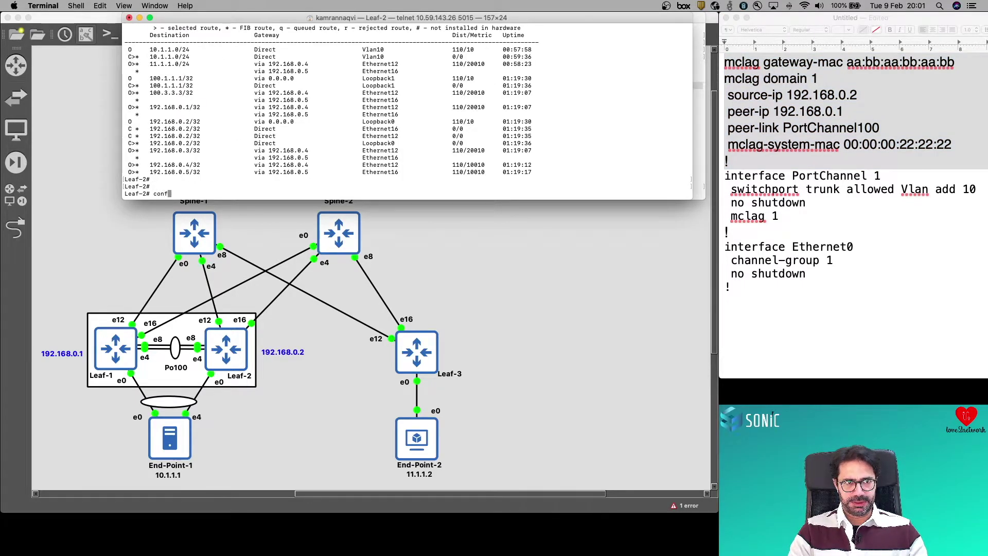
key(Tab)
text(t)
key(Tab)
key(Return)
key(super+v)
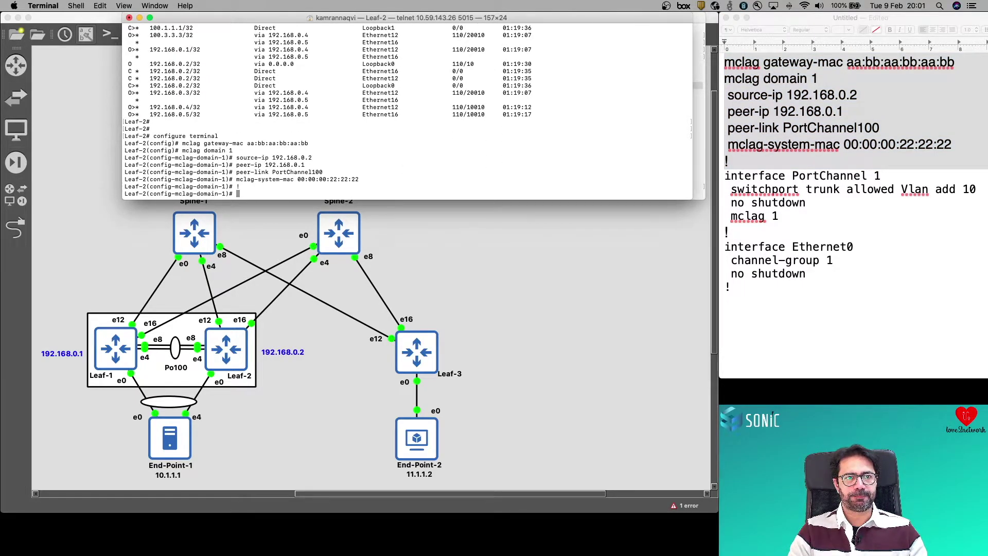
key(Return)
text(end)
key(Return)
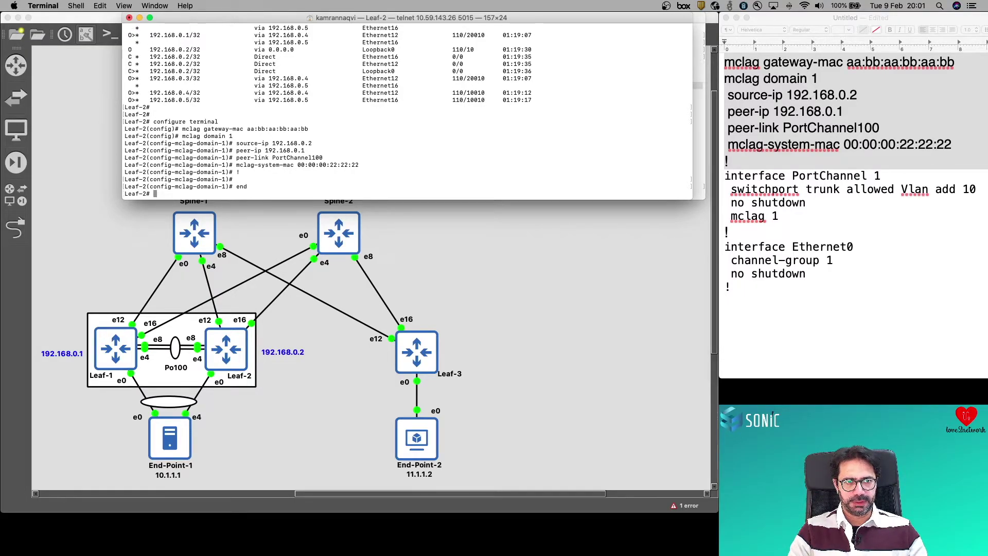
text(show mc)
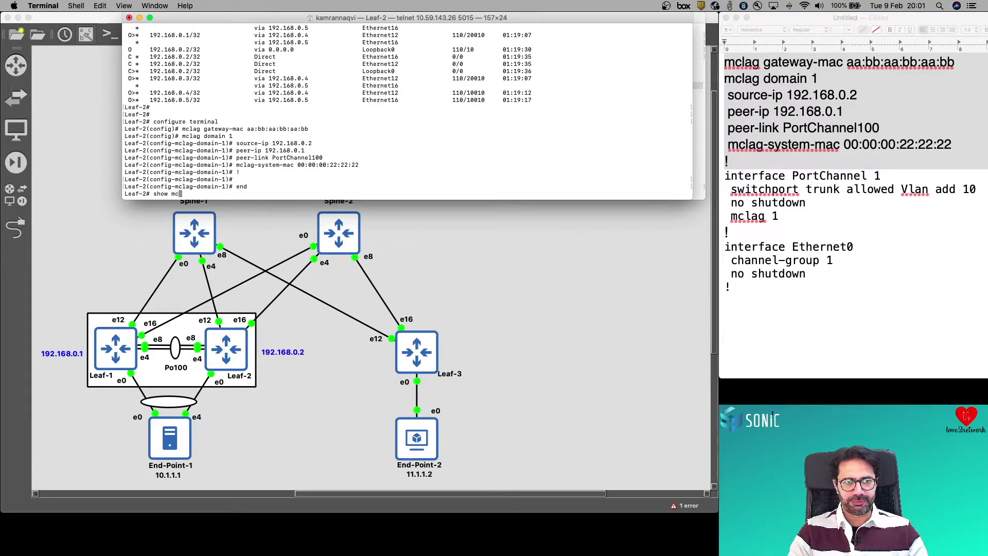
text(lag brief)
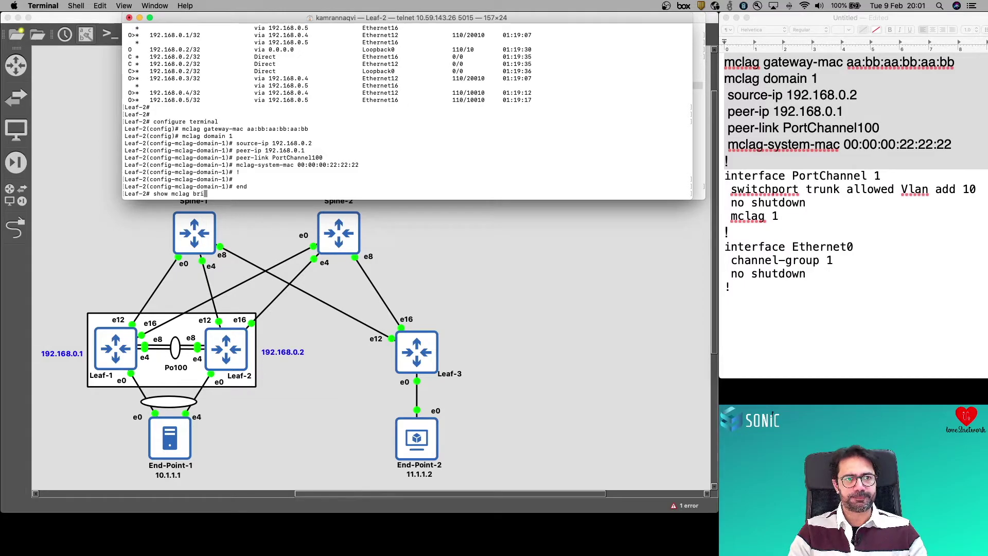
key(Return)
key(Return)
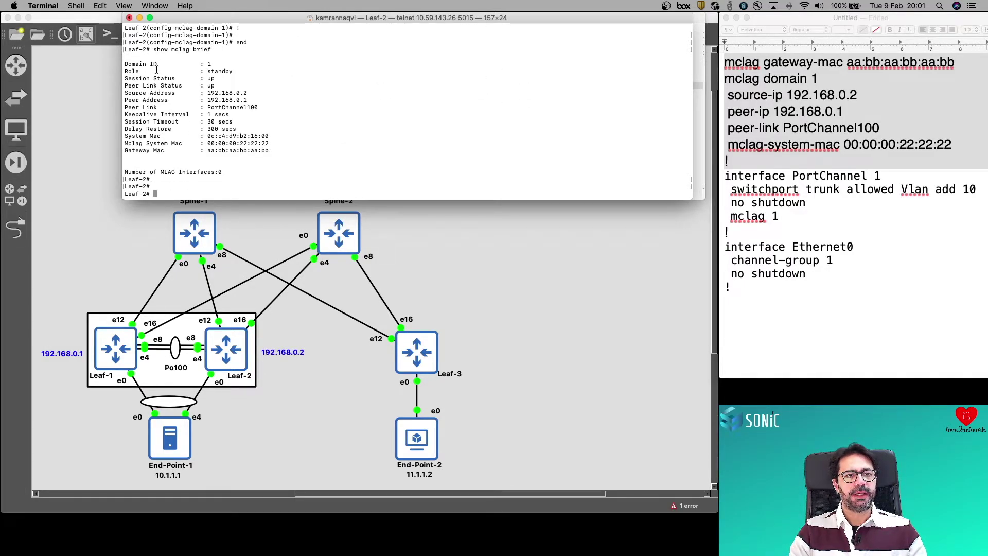
- Point out Domain ID 1, Session Status up, Role standby and 0 MLAG interfaces on Leaf-2
drag(125, 64, 219, 65)
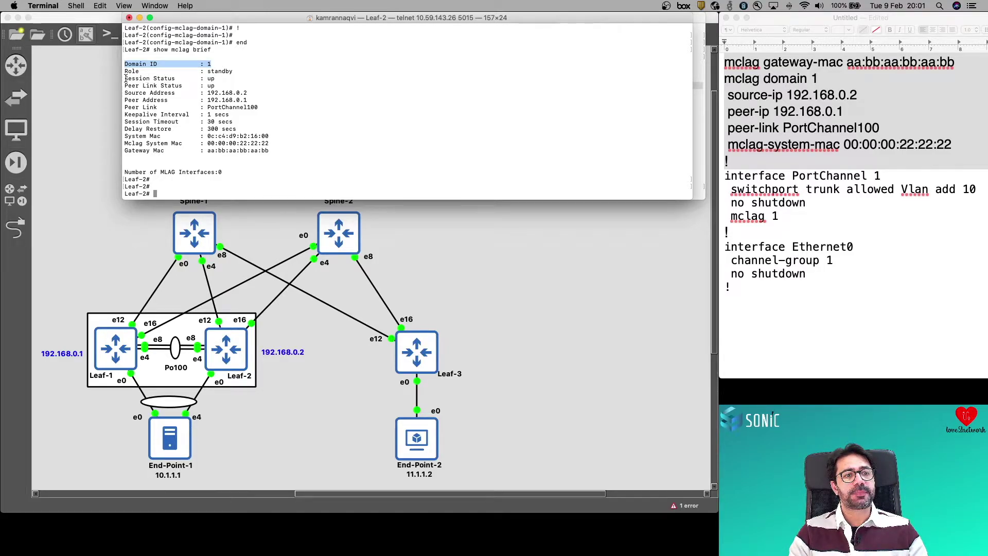
triple_click(152, 79)
drag(242, 72, 124, 71)
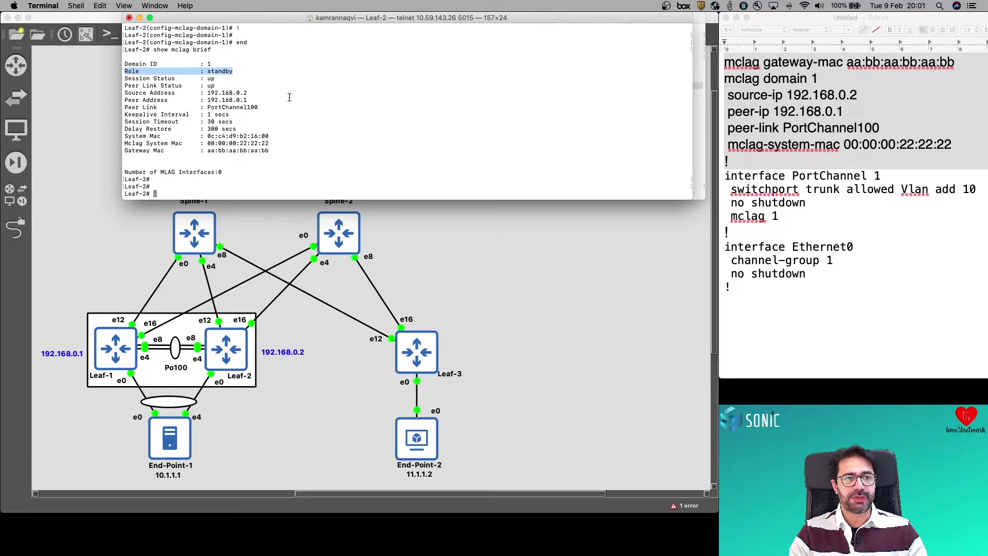
drag(223, 172, 91, 170)
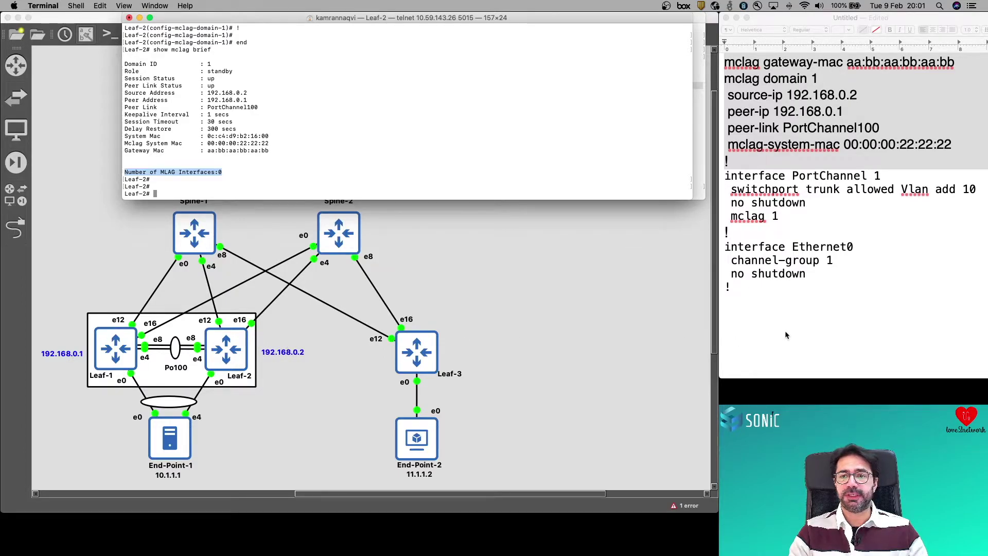
click(777, 195)
- Paste the PortChannel 1 and Ethernet0 config block into Leaf-1's configure terminal
click(772, 190)
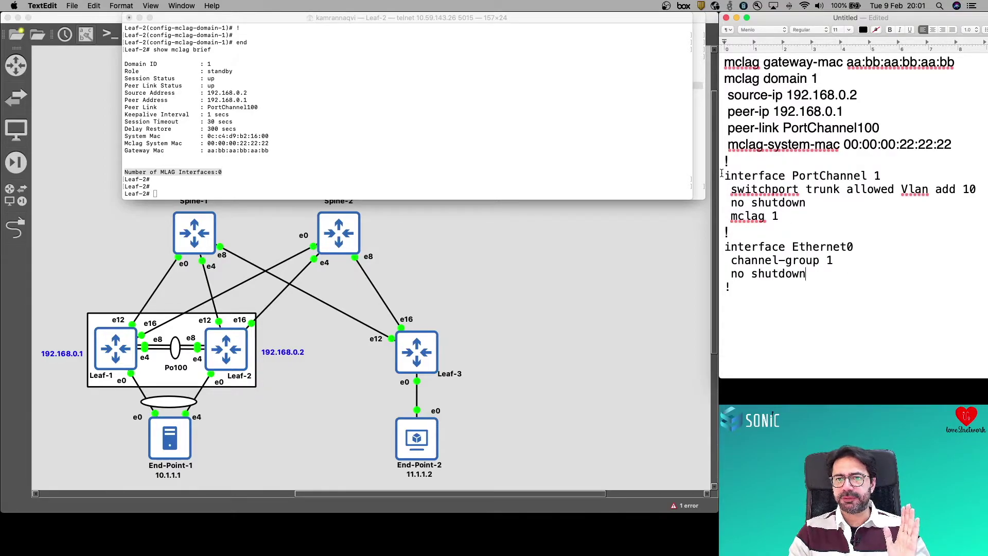
drag(723, 175, 785, 289)
key(super+c)
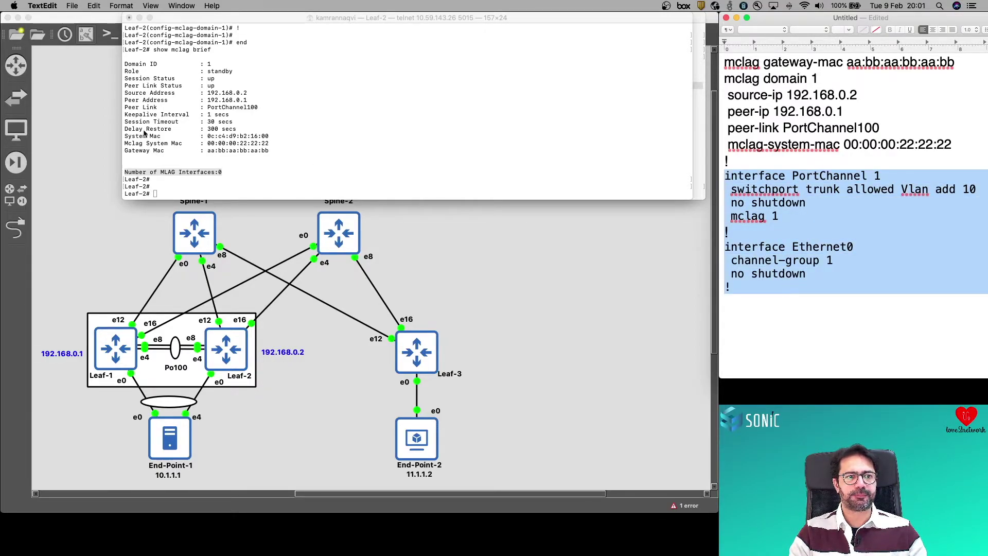
click(699, 98)
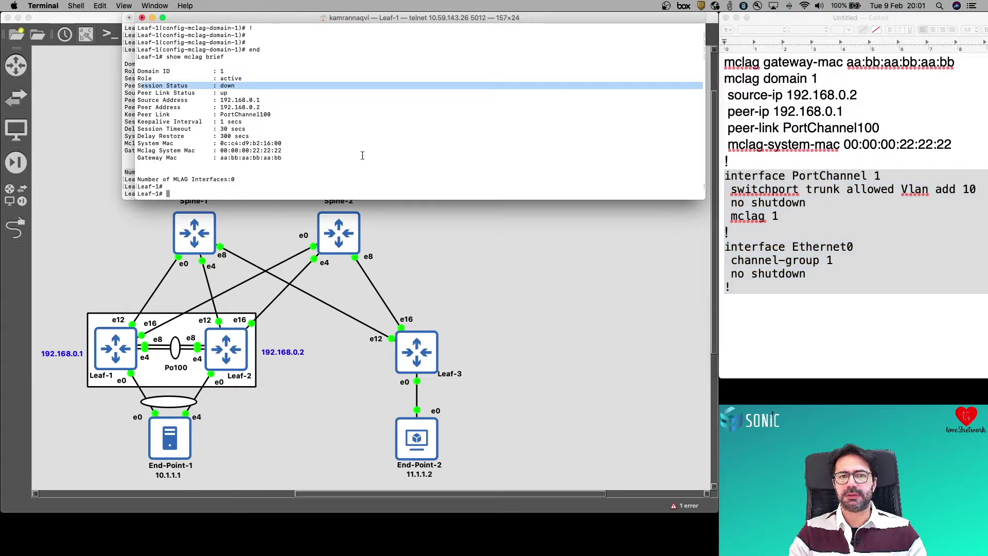
text(configure terminal)
key(Return)
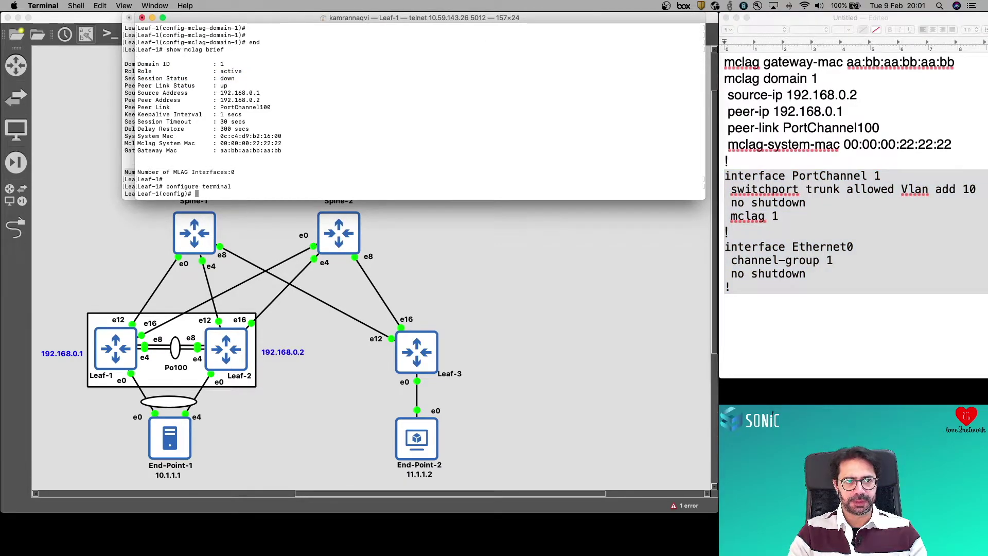
key(super+v)
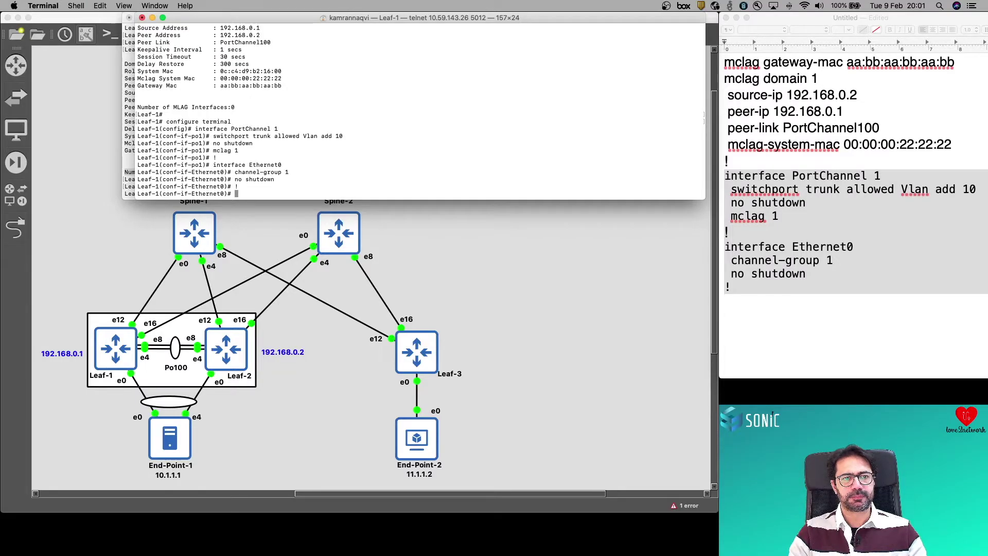
text(end)
key(Return)
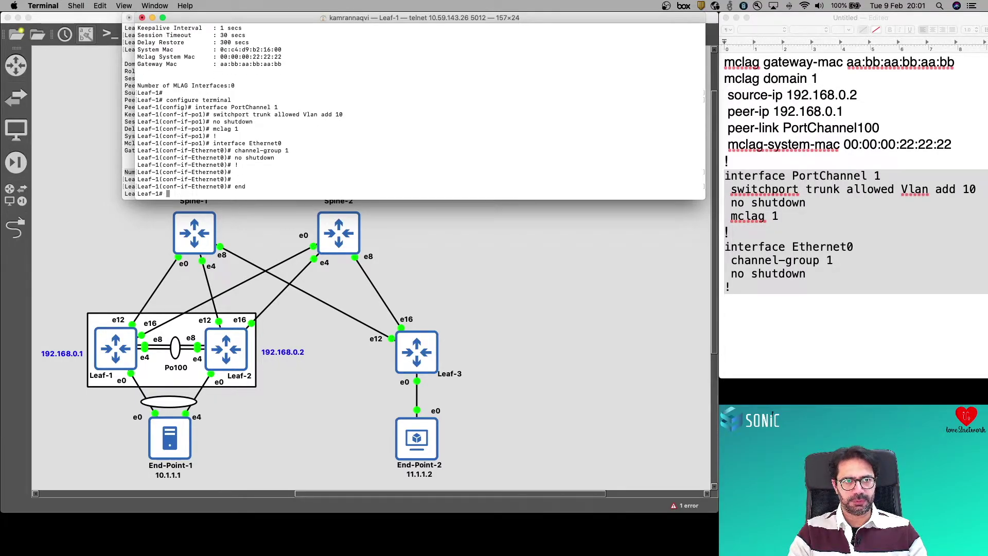
text(show port)
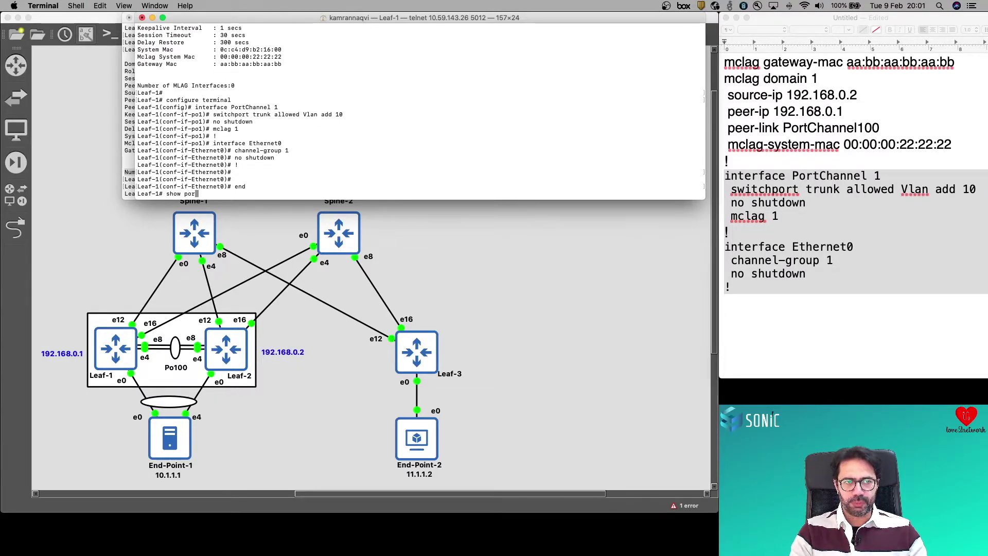
key(question)
- Run 'show PortChannel summary' on Leaf-1 and highlight the PortChannel1/Ethernet0 row and P flag
key(Tab)
text(sum)
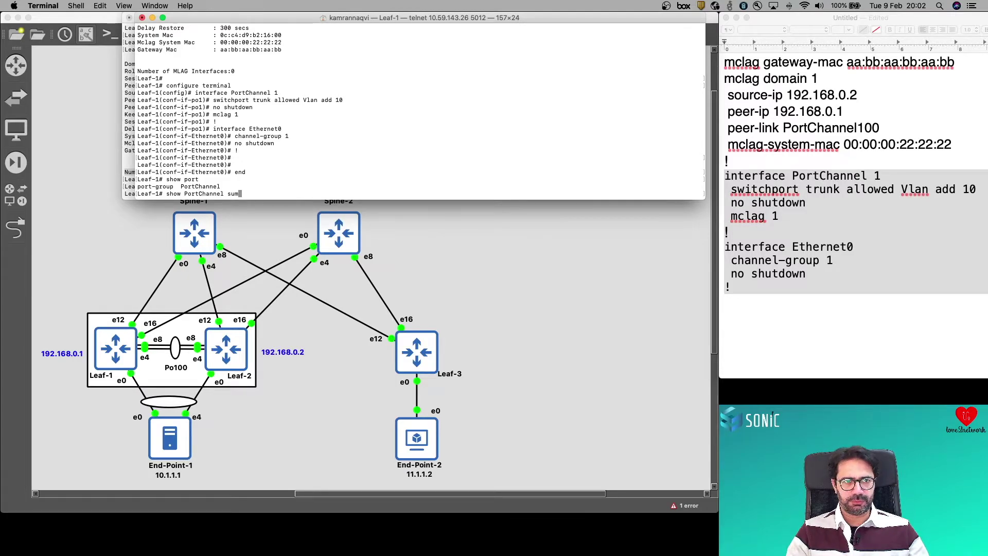
text(mary)
key(Return)
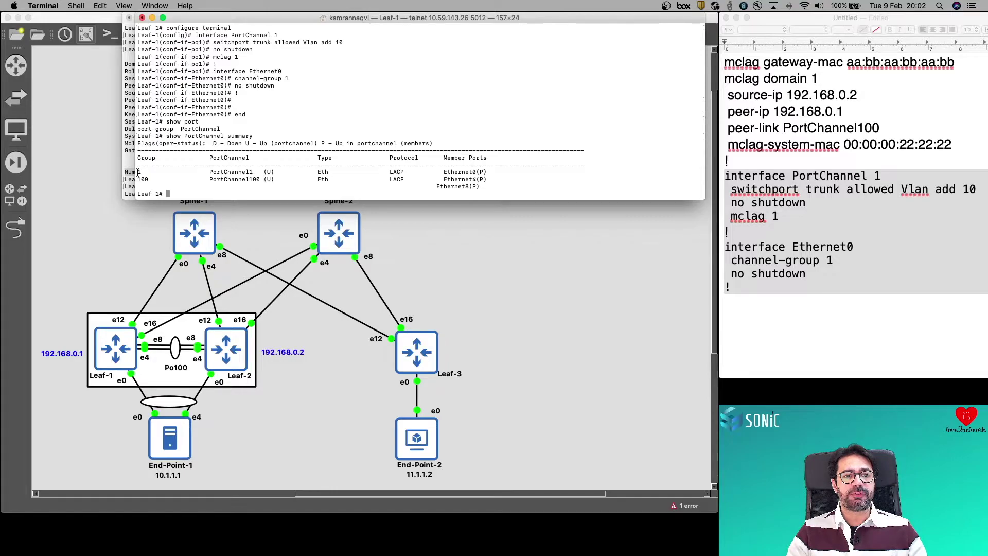
drag(138, 172, 444, 172)
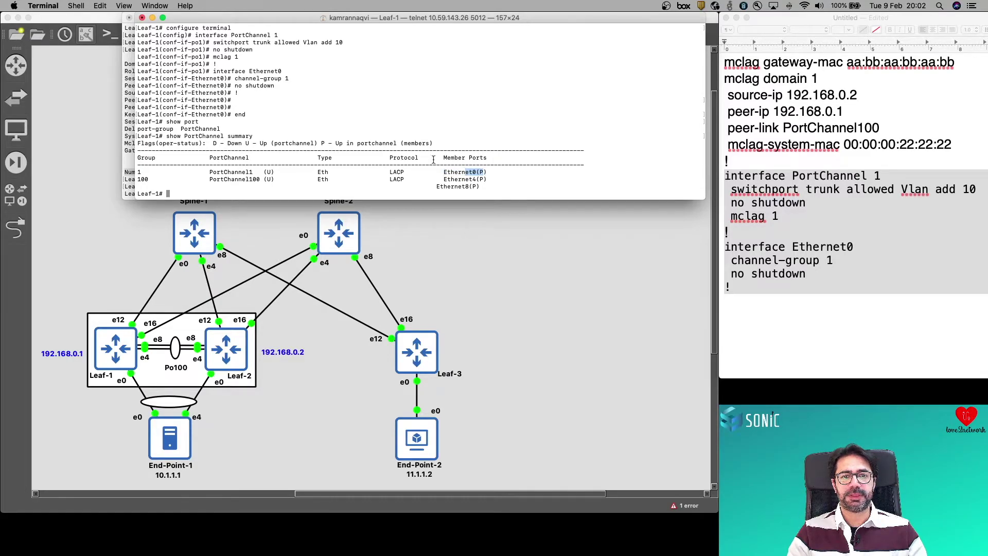
drag(325, 143, 276, 142)
click(383, 183)
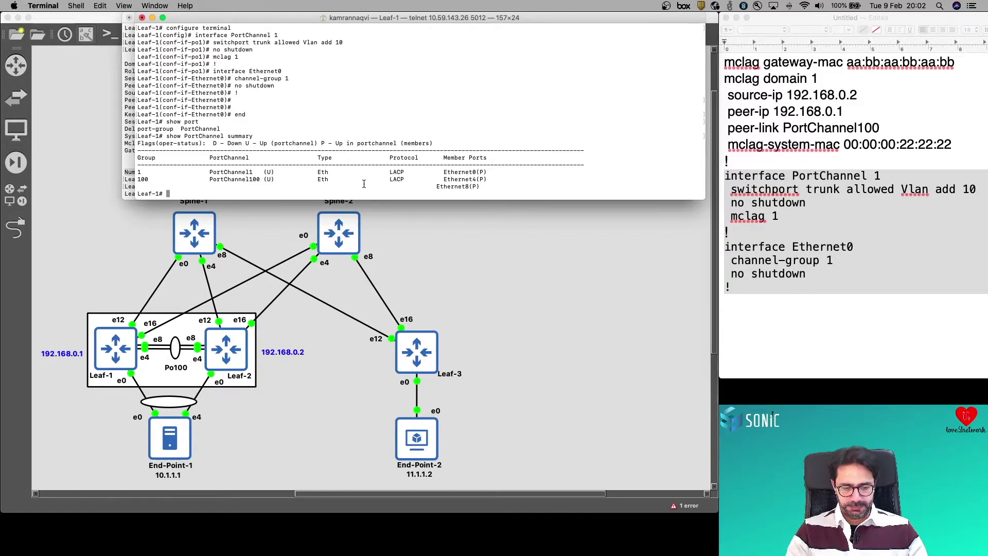
text(show mclag brief)
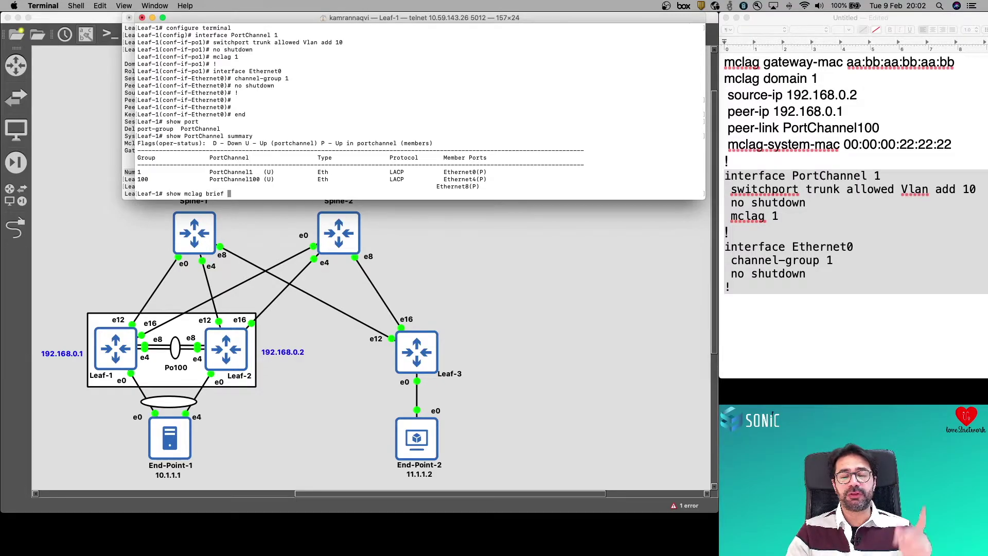
- Run show mclag brief on Leaf-1 and highlight PortChannel1 as up locally, down remotely
key(Return)
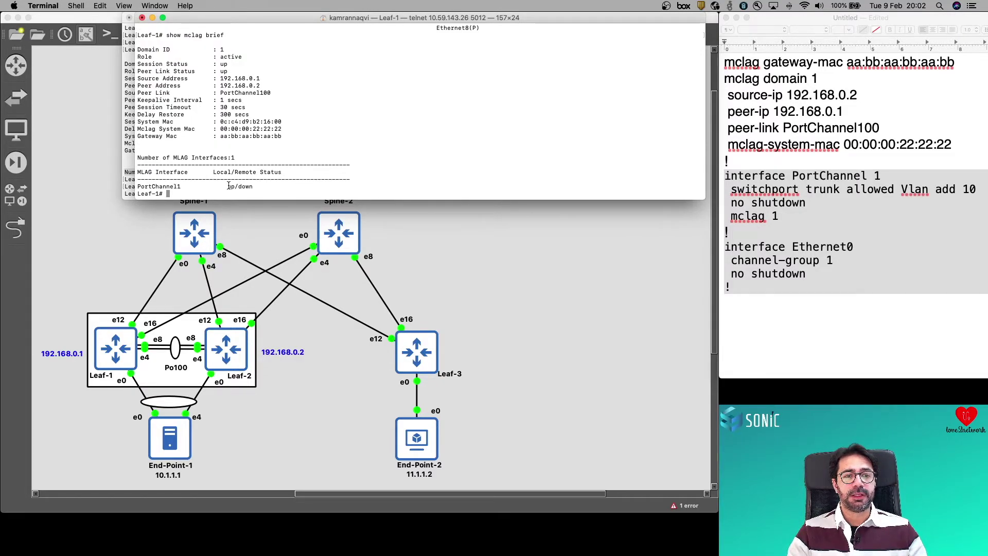
double_click(220, 172)
double_click(232, 187)
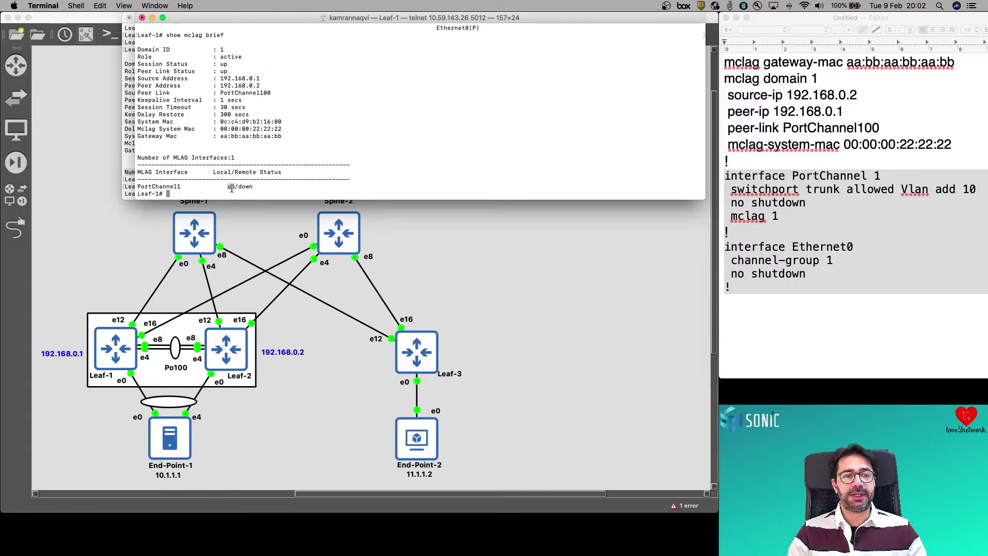
double_click(246, 172)
double_click(245, 187)
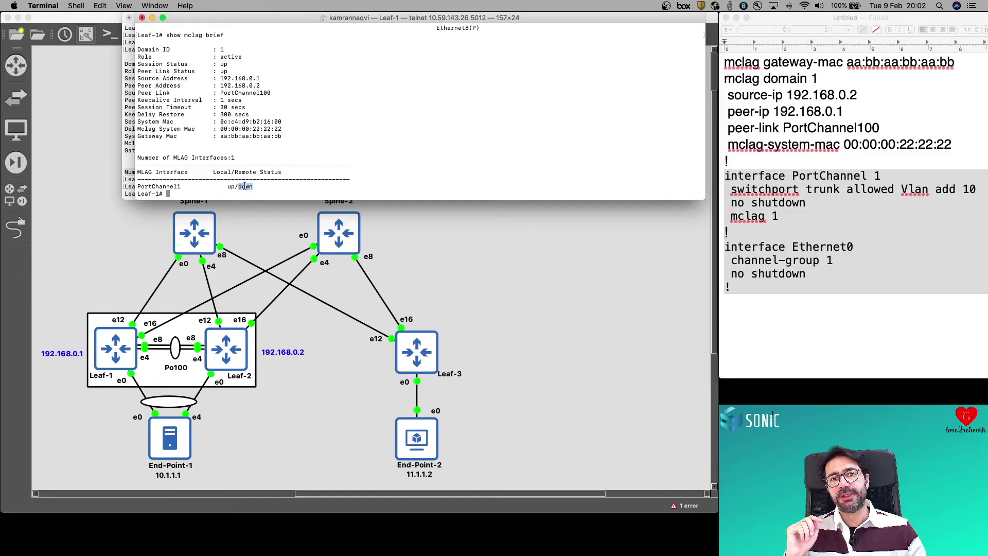
click(885, 297)
- Copy the PortChannel 1 and Ethernet0 config from the notes and apply it on Leaf-2
drag(726, 174, 751, 291)
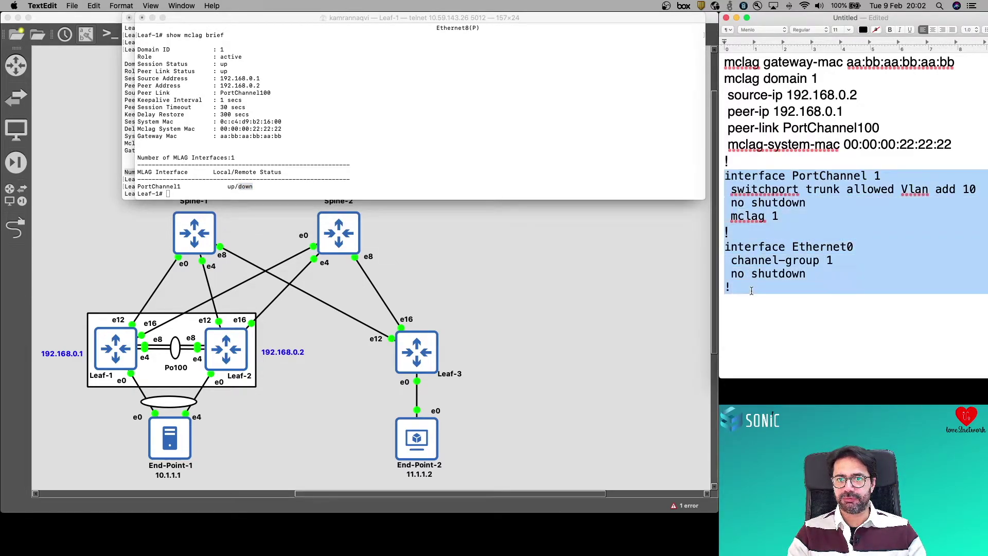
key(super+c)
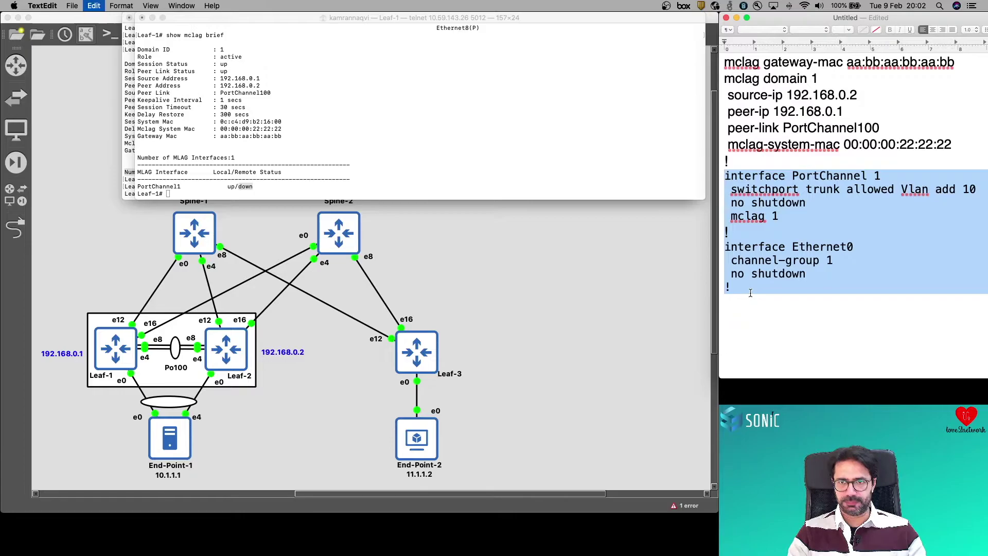
click(128, 151)
text(configure terminal)
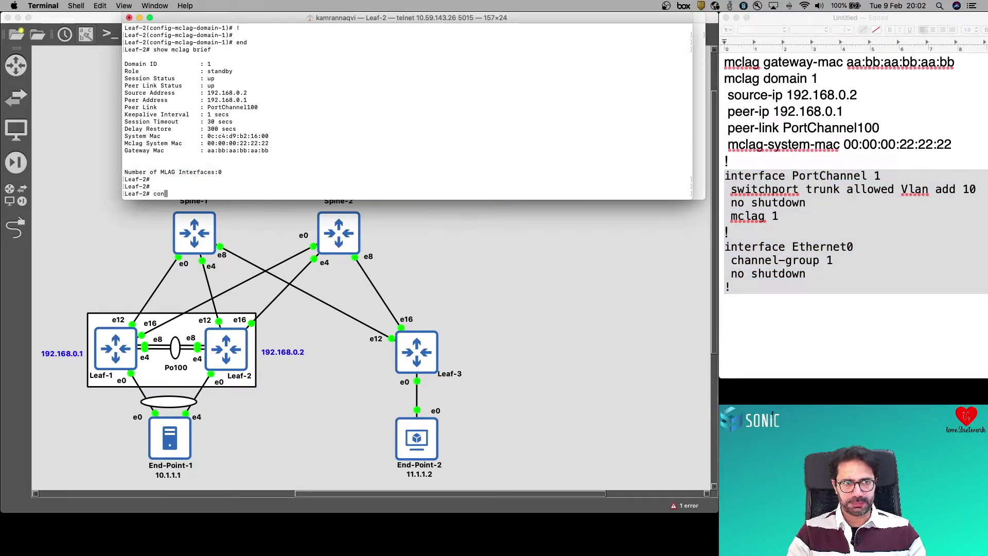
key(Return)
key(super+v)
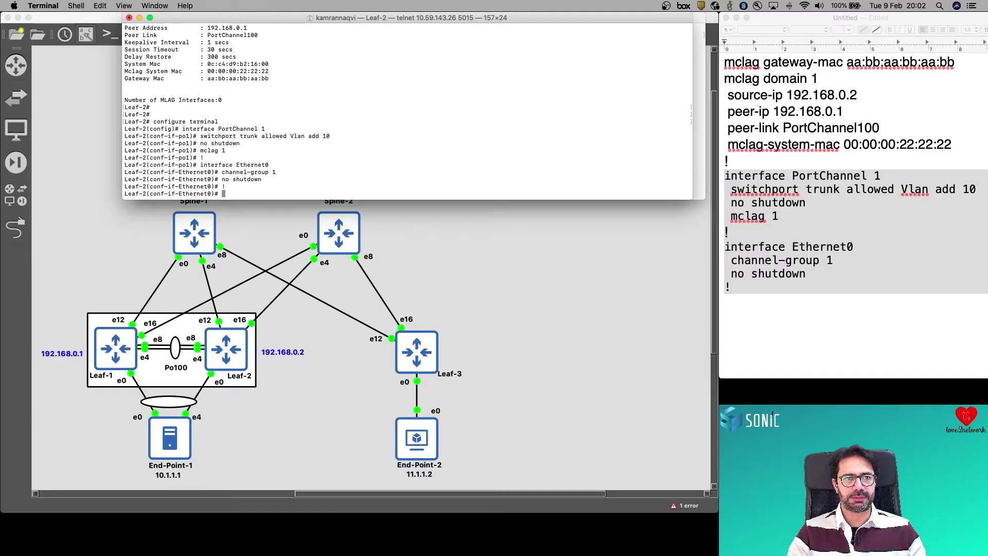
key(Return)
key(Return)
text(end)
key(Return)
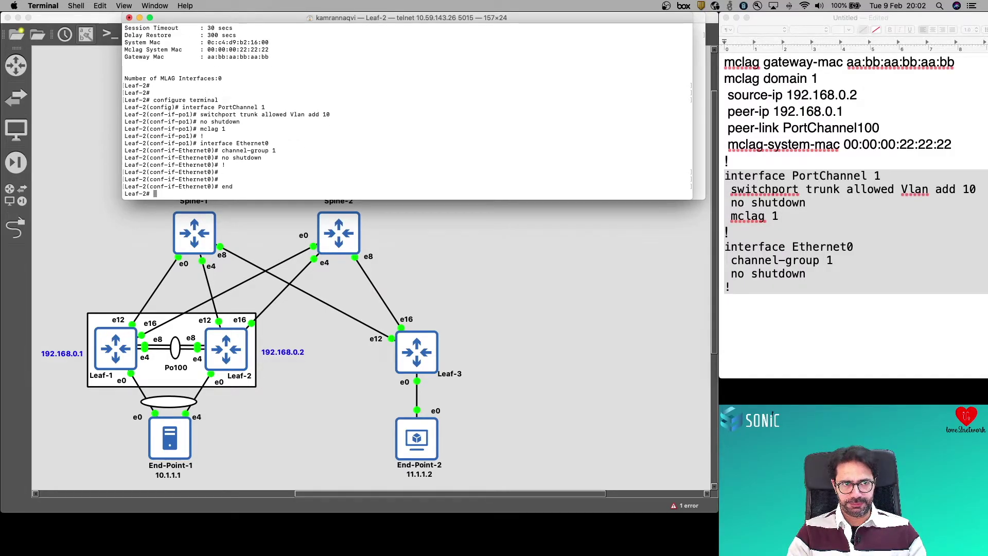
- Check show PortChannel summary and show mclag brief on Leaf-2, confirming PortChannel1 up/up
text(show PortChannel s)
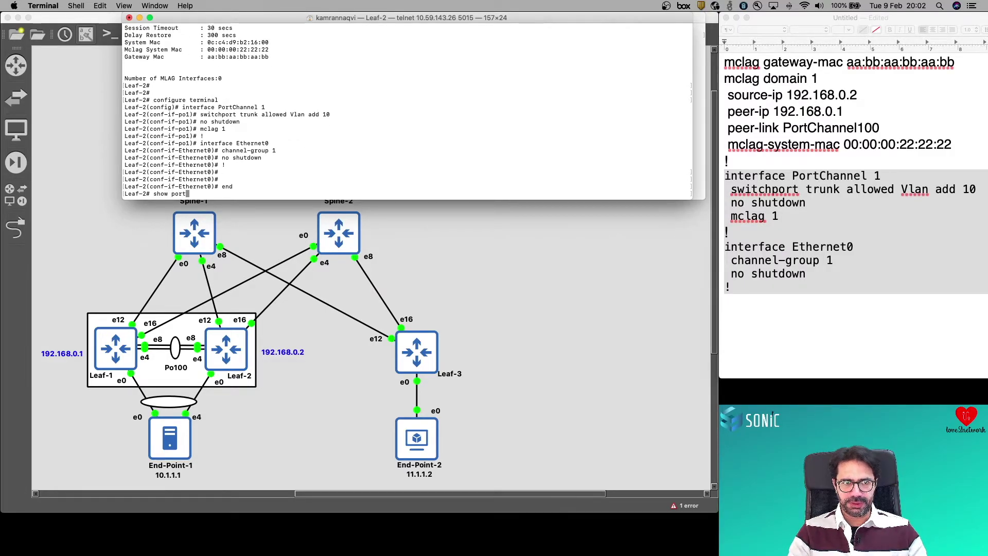
text(ummary)
key(Return)
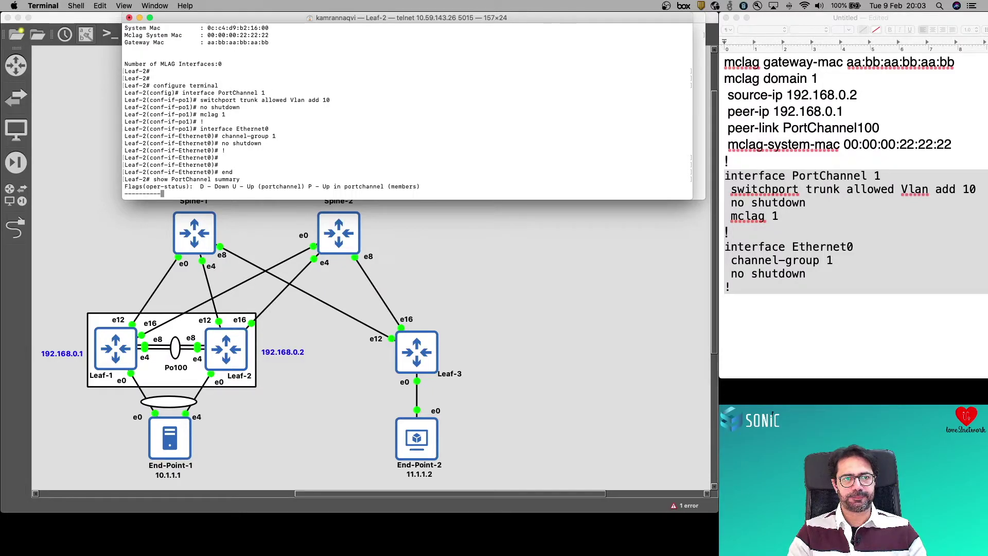
drag(478, 171, 117, 170)
click(181, 192)
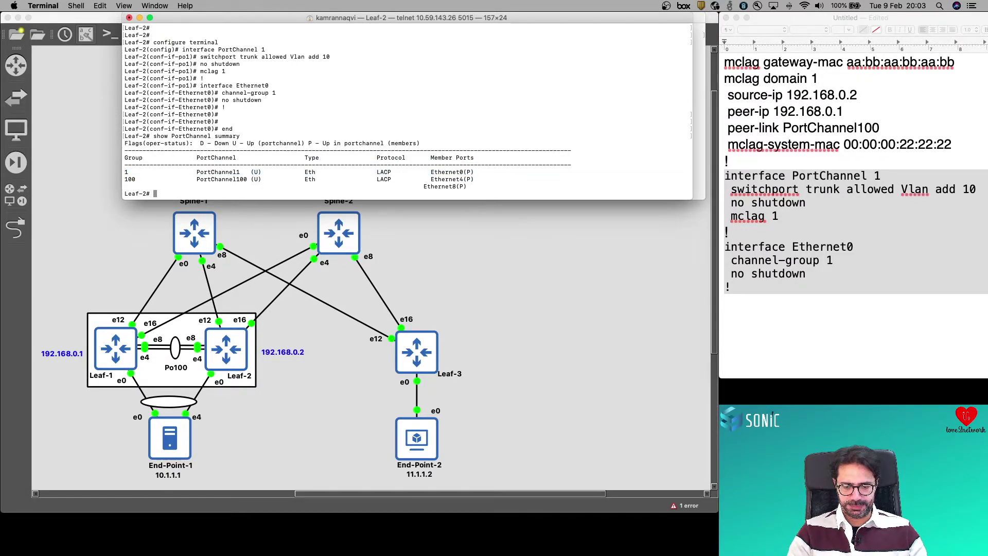
text(show mclag )
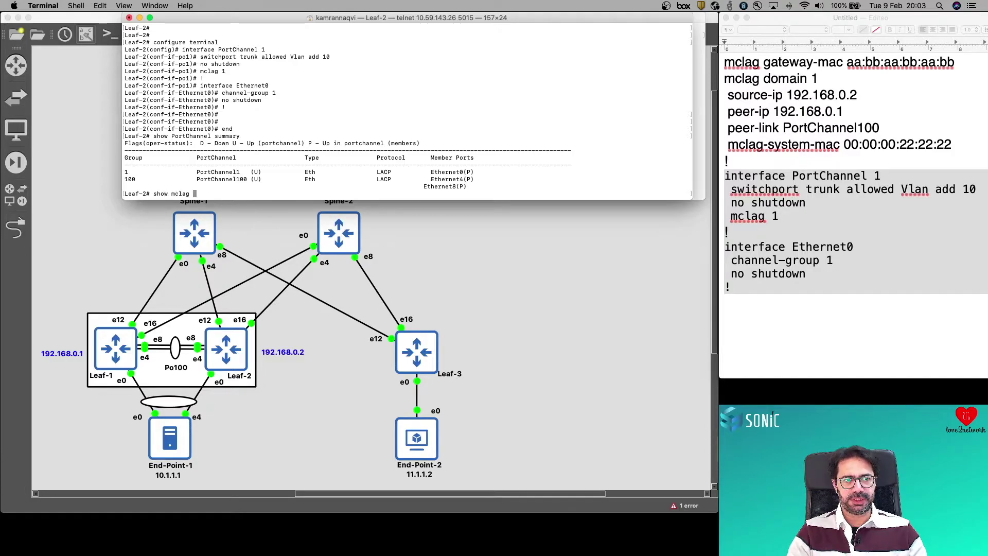
text(brief)
key(Return)
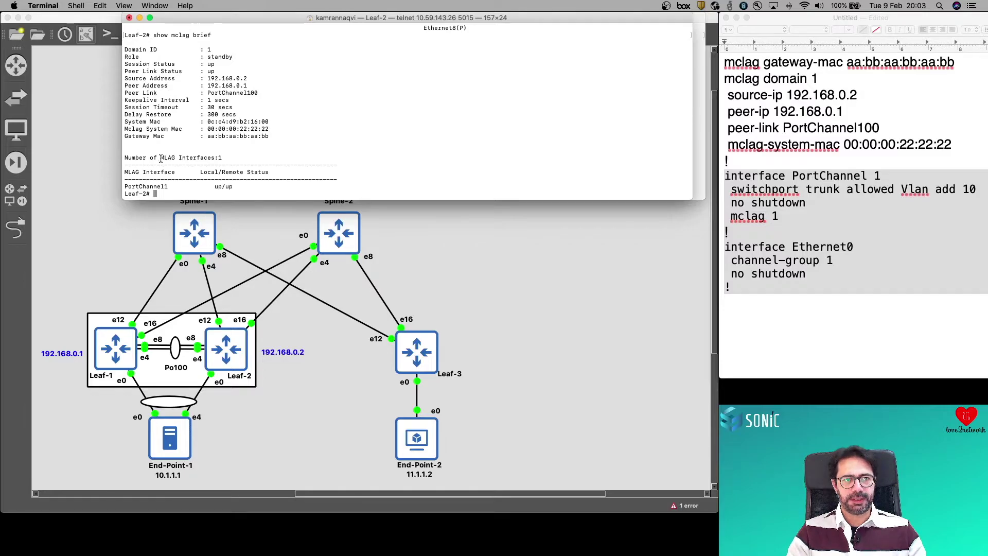
drag(242, 188, 114, 187)
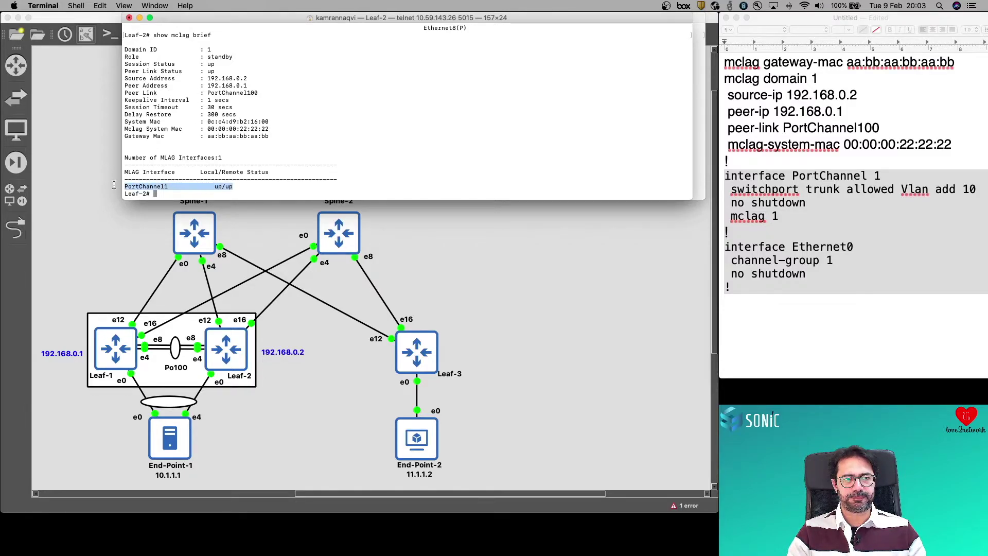
click(266, 183)
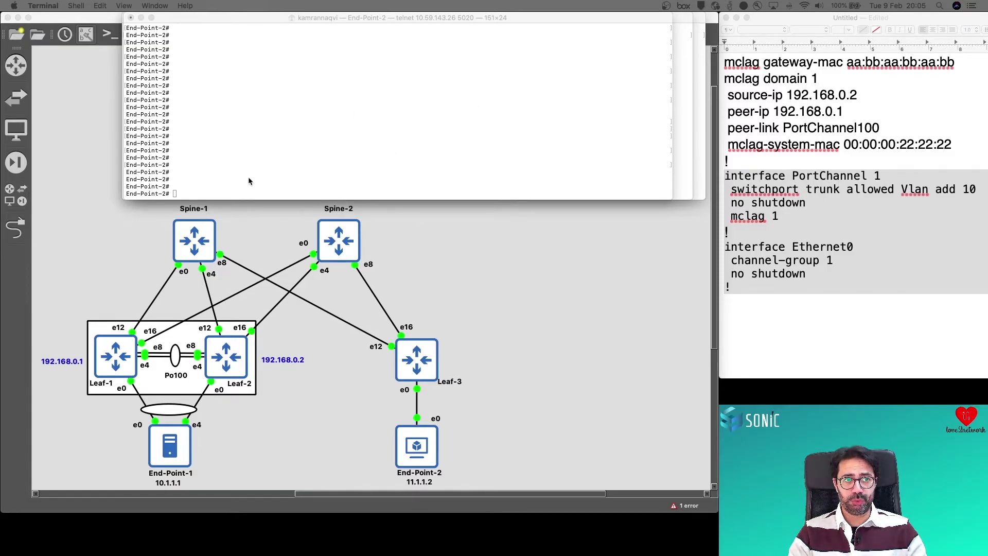
- From the End-Point-2 console, ping End-Point-1 at 10.1.1.1 continuously
click(230, 184)
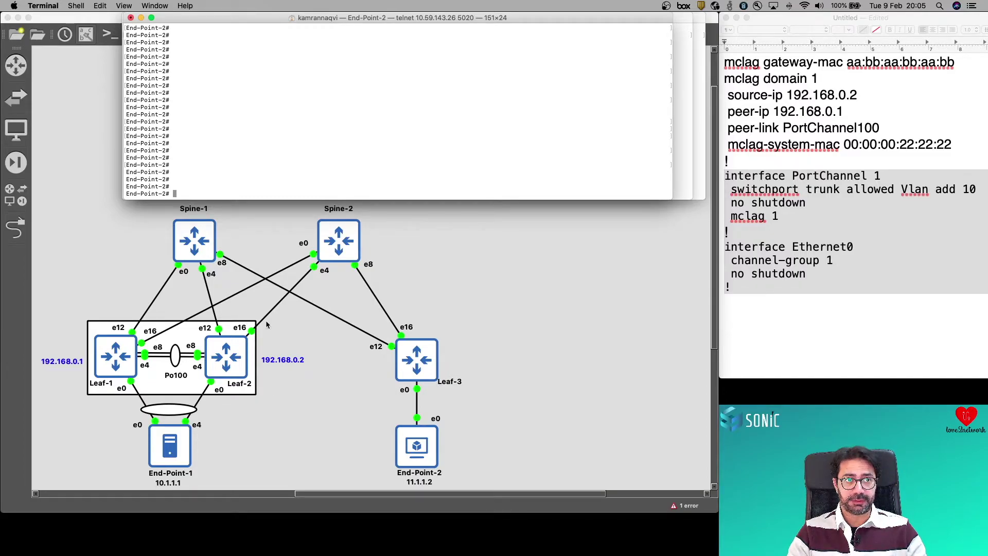
text(ping)
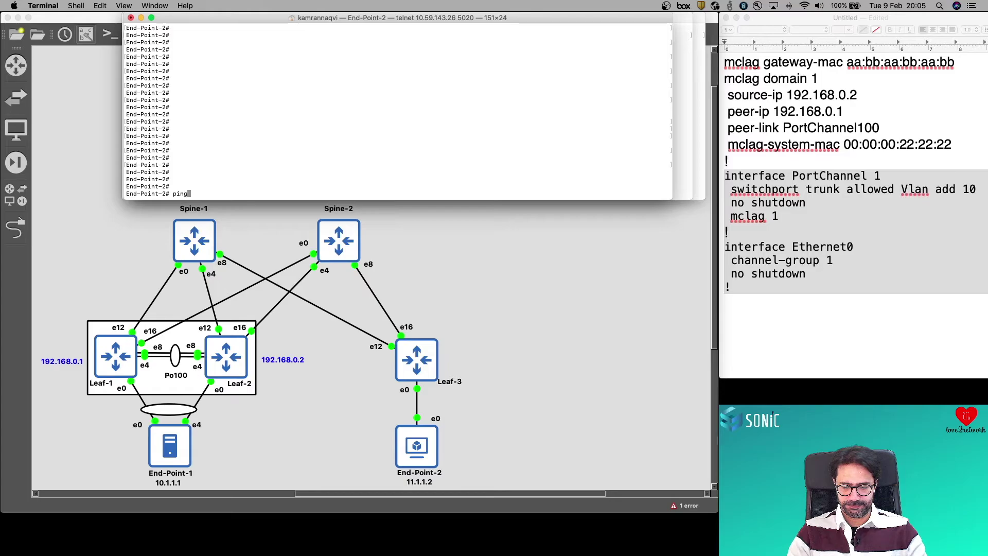
text( 10.1.1.1.)
key(Return)
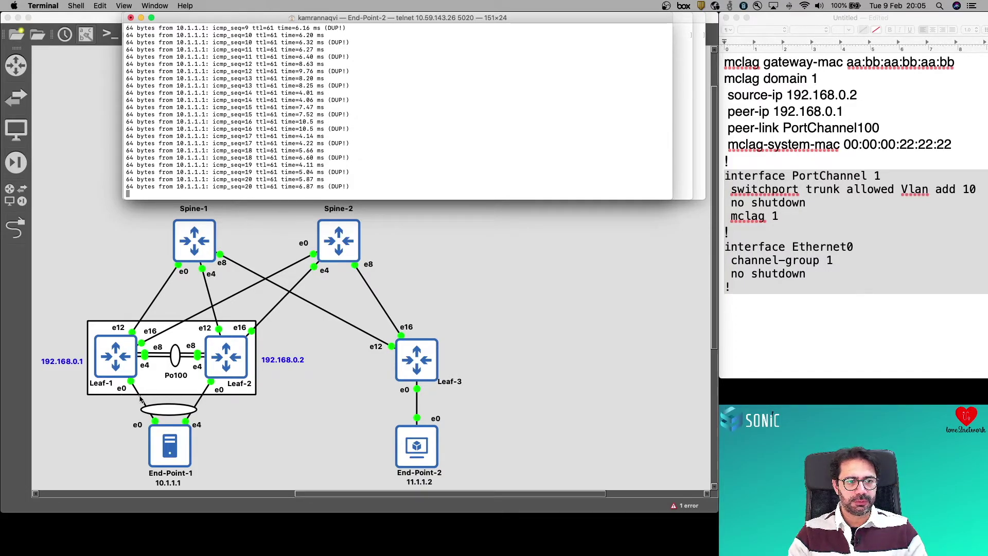
- Start a packet capture on the Leaf-1 Ethernet0 to End-Point-1 link
right_click(140, 397)
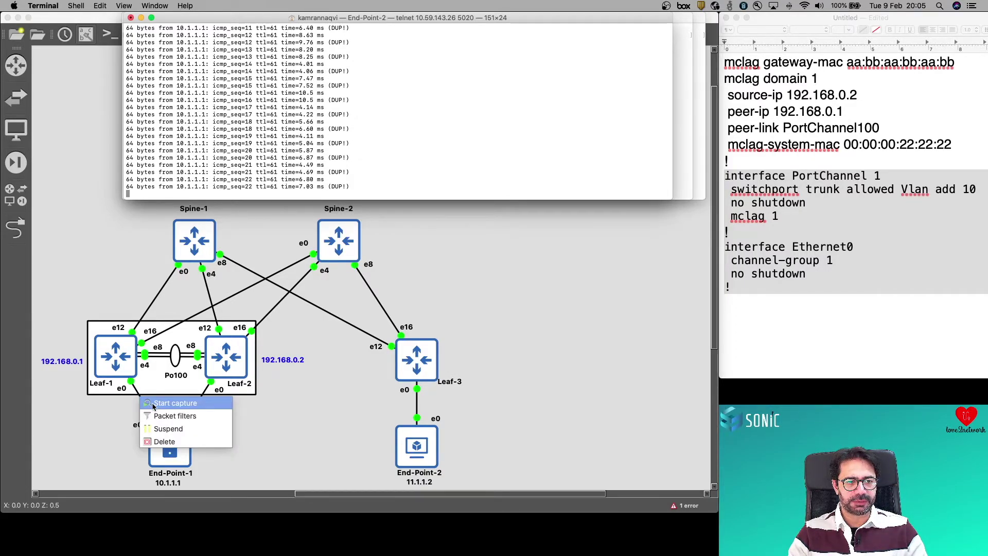
click(153, 407)
click(455, 264)
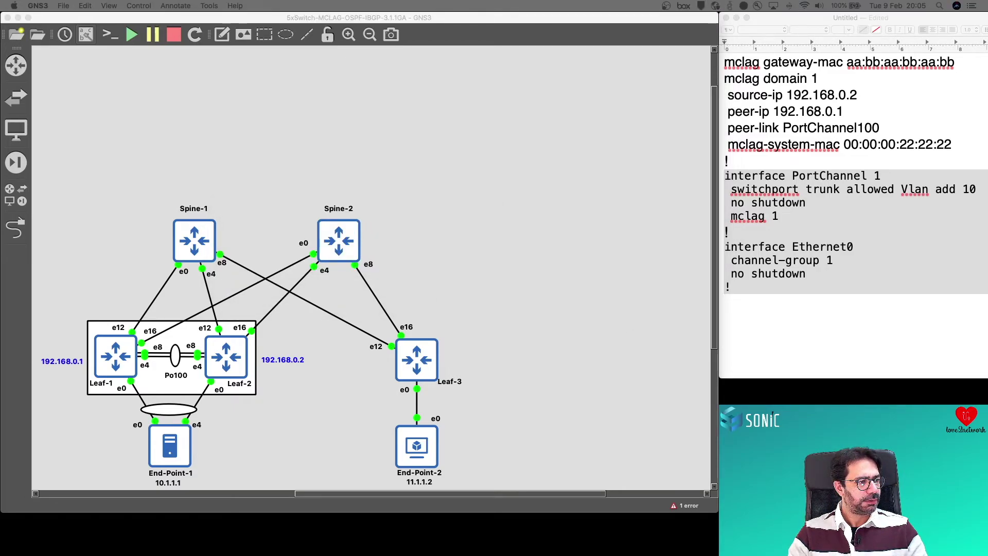
drag(205, 21, 468, 14)
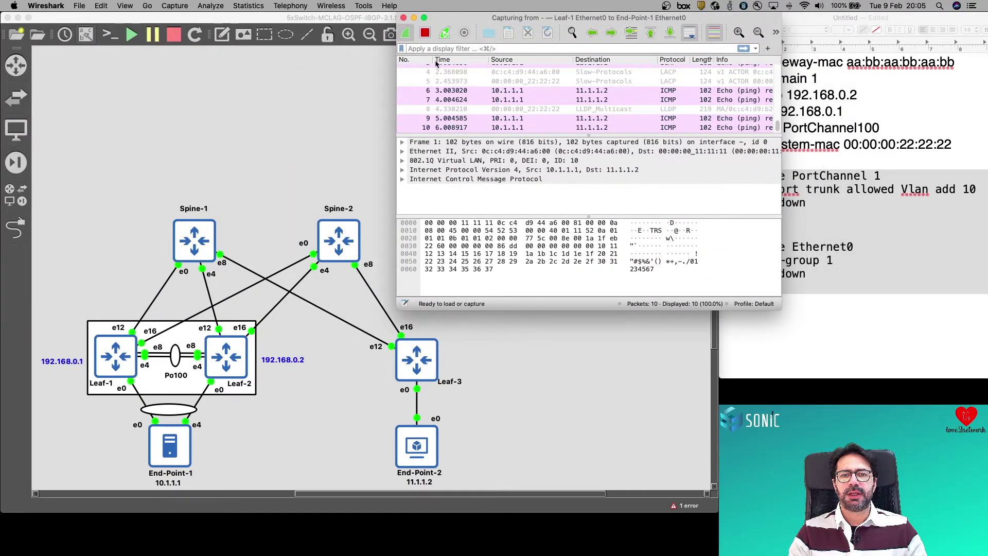
- Inspect the Leaf-1 capture's ICMP echo replies, then start Wireshark on the Leaf-2 to End-Point-1 link
click(457, 100)
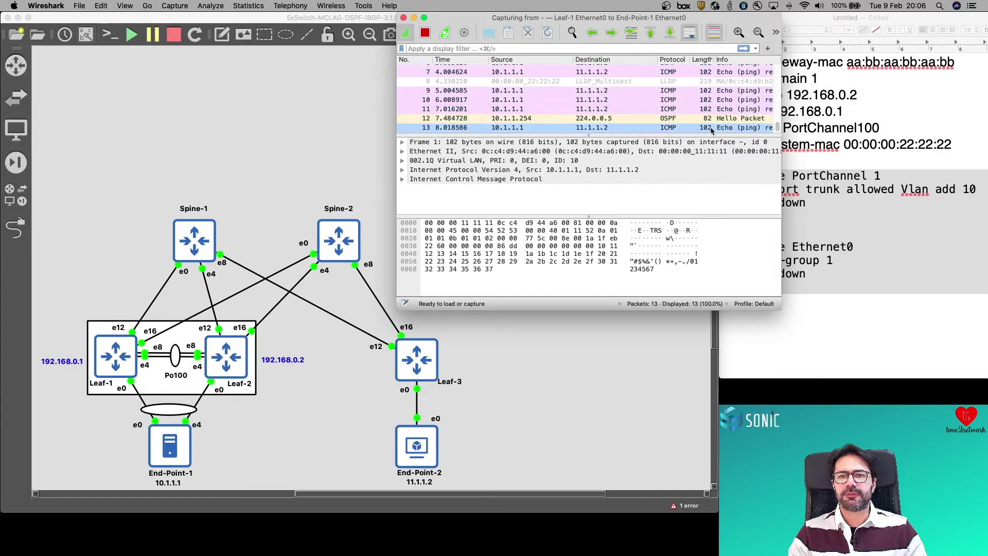
click(701, 118)
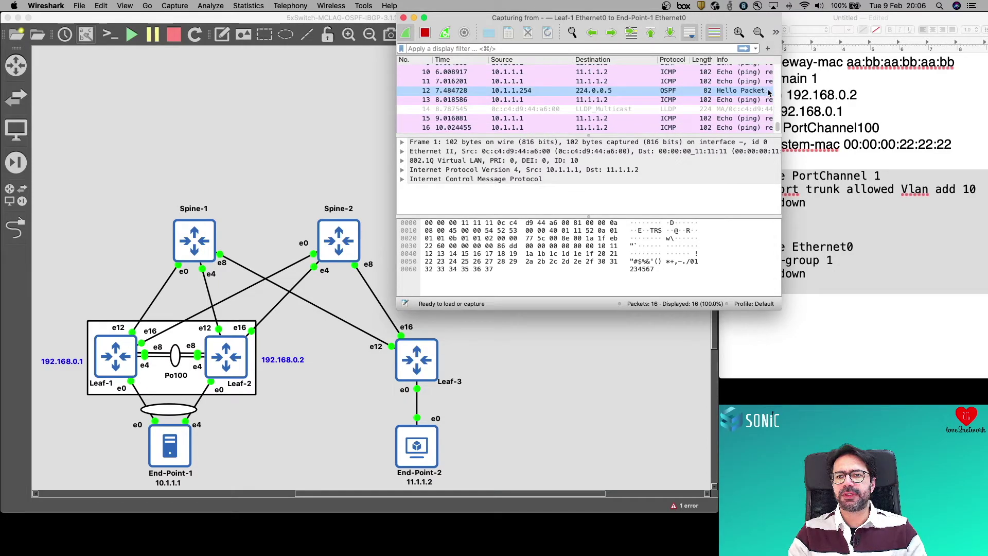
drag(783, 91, 842, 93)
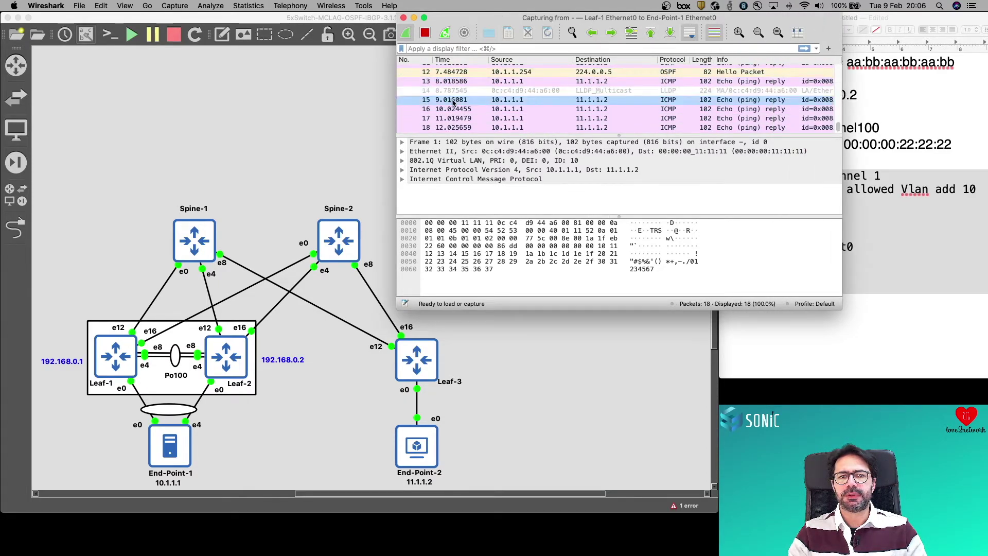
click(495, 119)
click(512, 118)
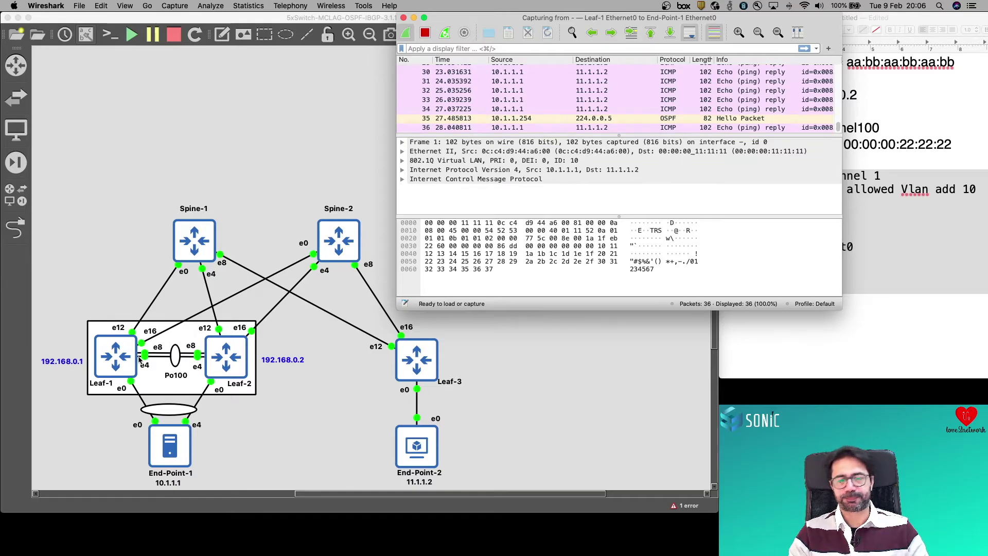
click(489, 223)
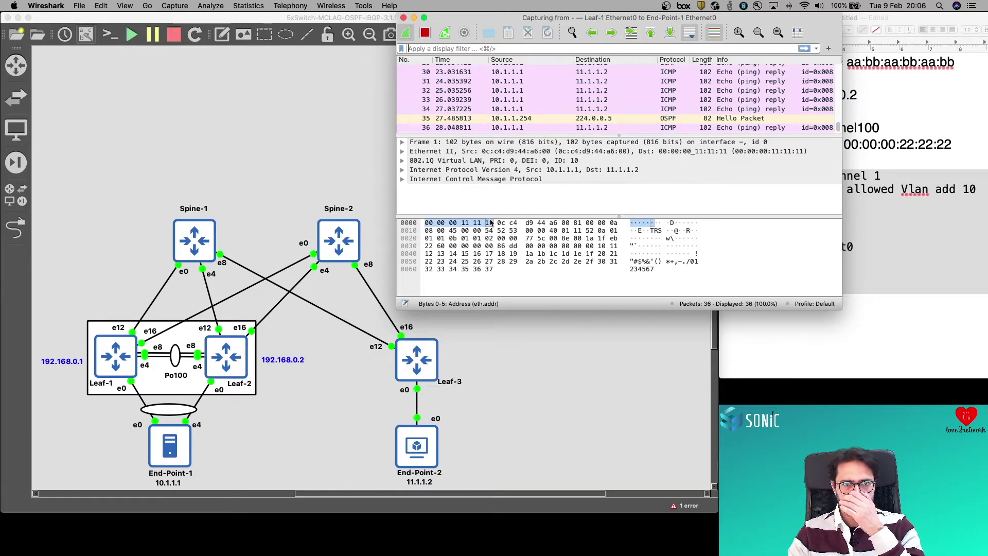
right_click(198, 397)
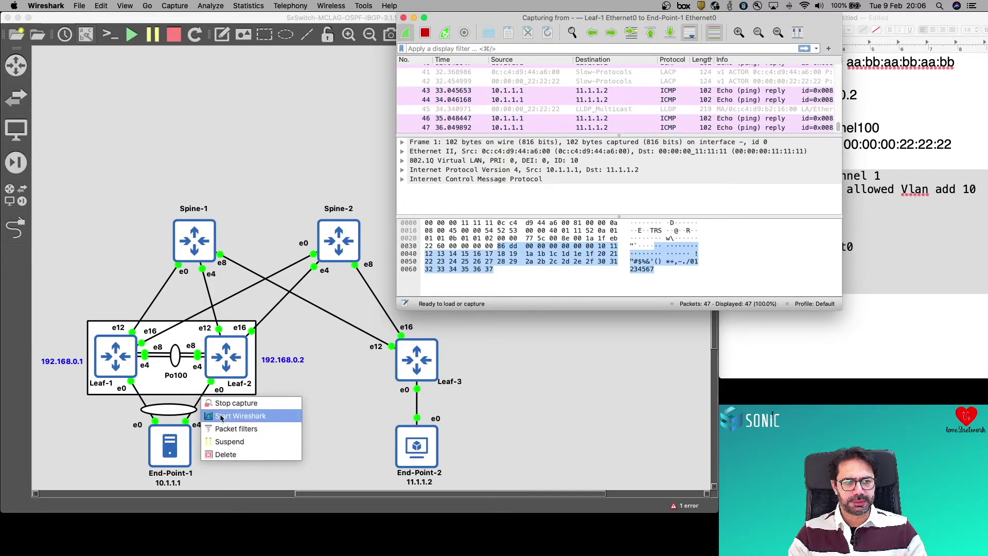
click(220, 415)
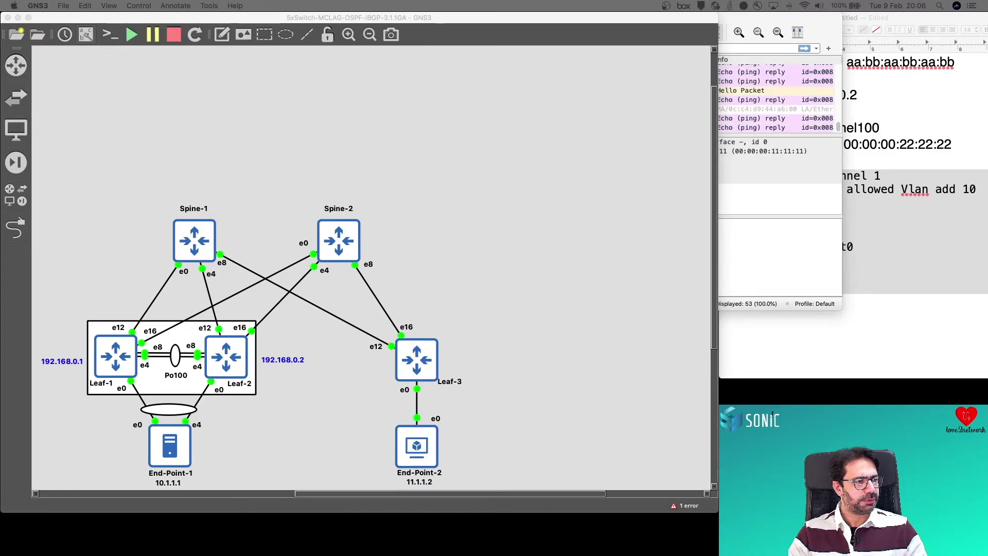
- Inspect the ICMP echo and OSPF hello packets in the Leaf-2 link capture
drag(782, 17, 748, 26)
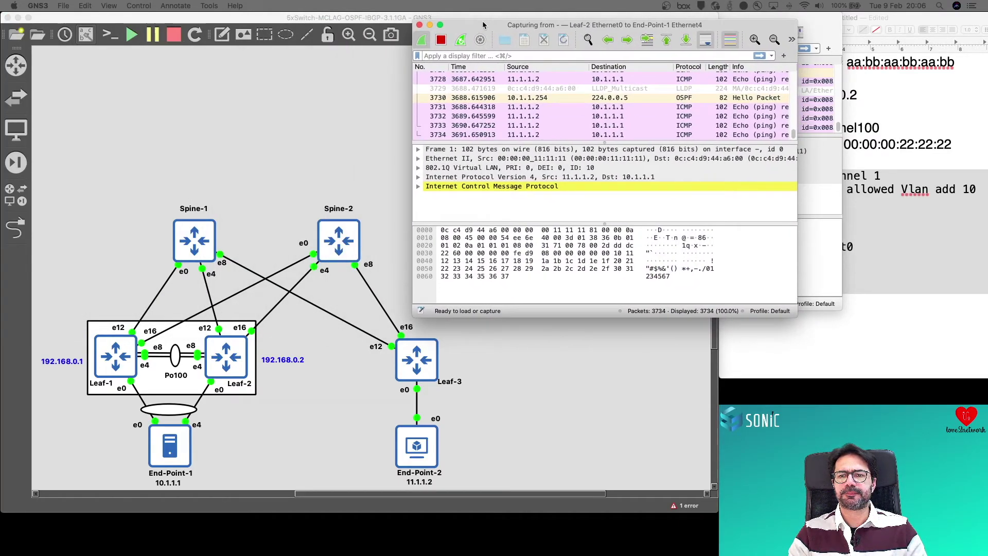
drag(483, 24, 497, 17)
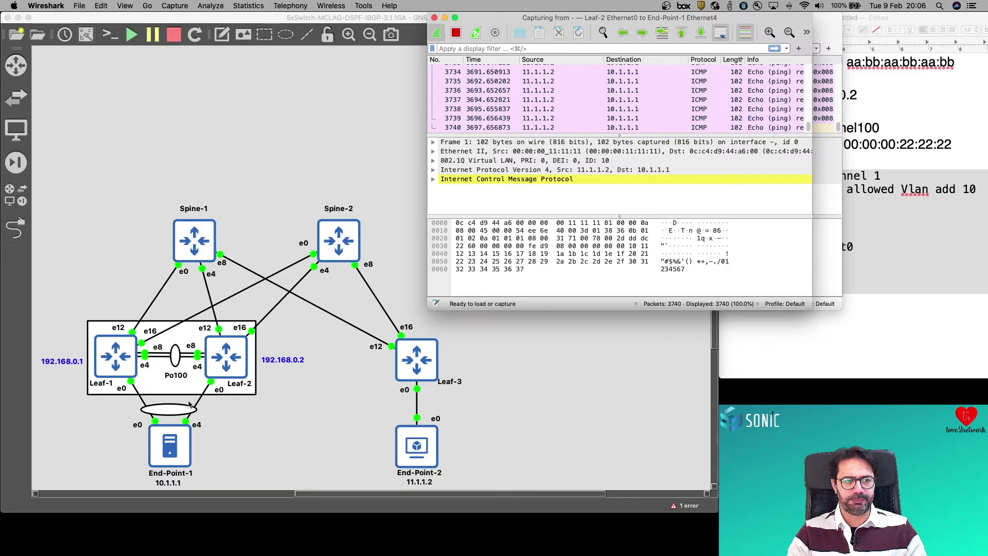
click(543, 118)
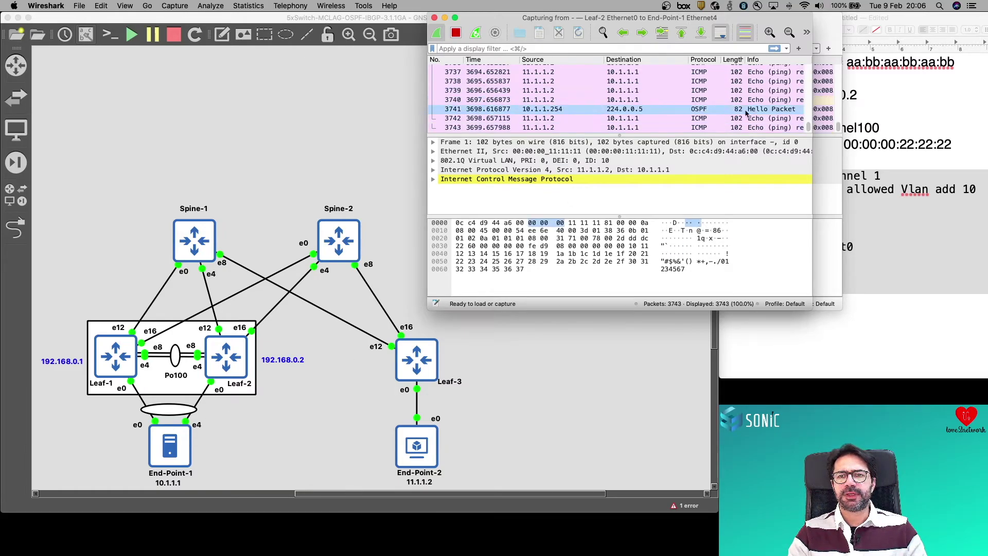
click(538, 100)
click(532, 113)
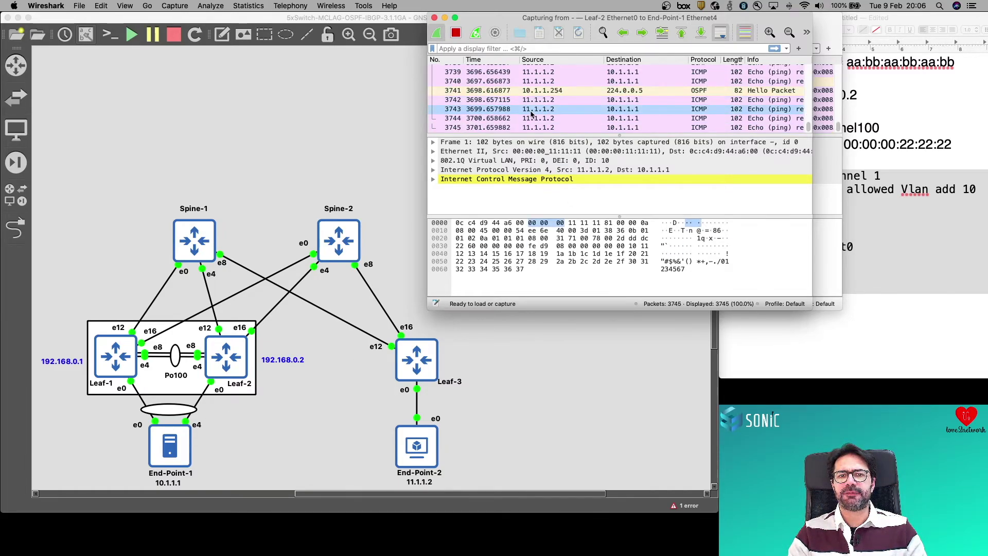
click(634, 116)
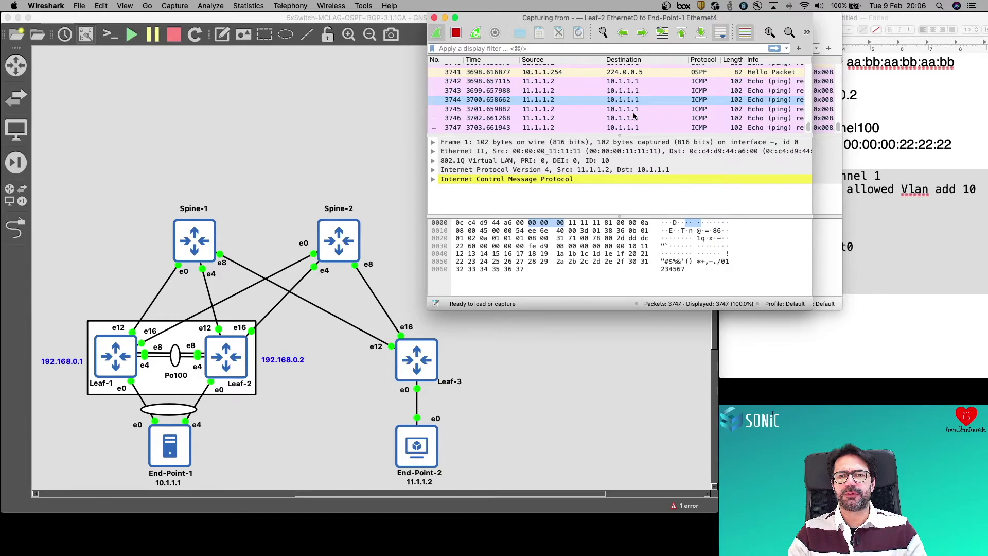
drag(520, 20, 601, 20)
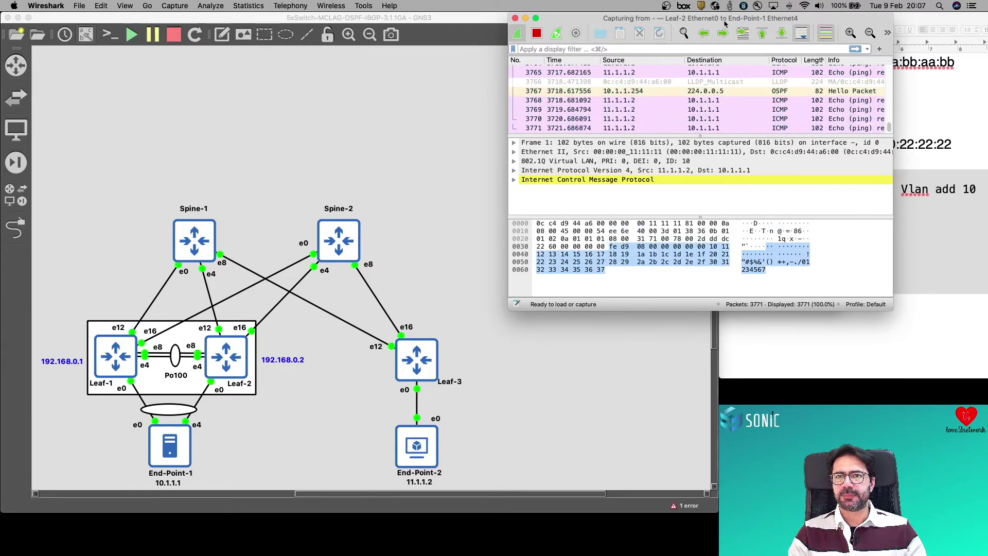
- Place the Leaf-2 capture on the left with the Leaf-1 capture beside it
drag(604, 19, 99, 20)
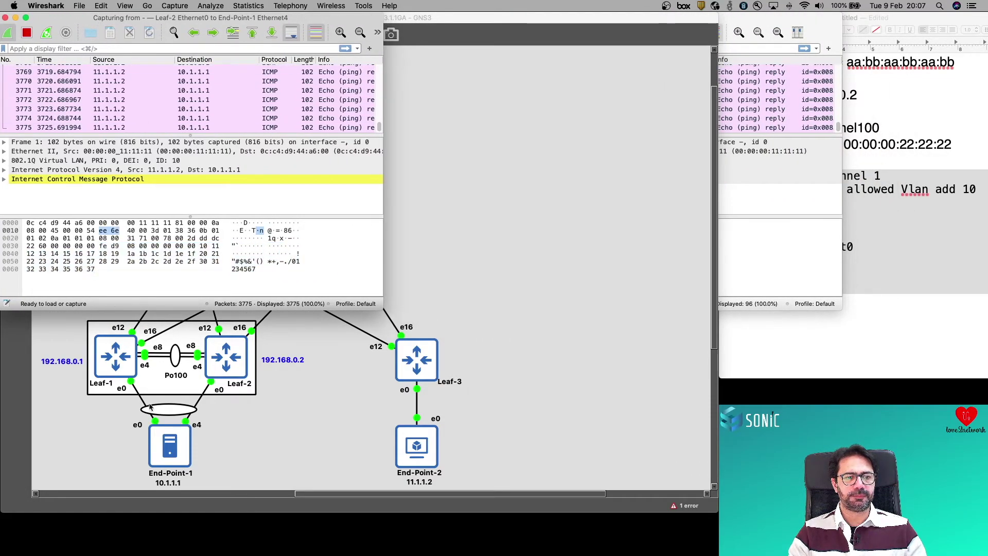
click(138, 117)
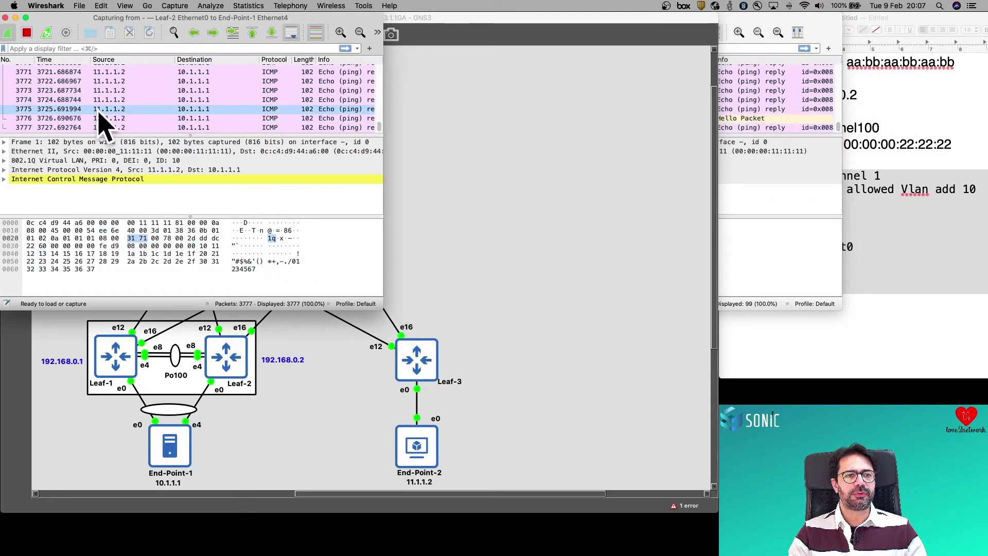
click(760, 254)
mouse_move(567, 18)
mouse_down()
mouse_move(556, 17)
mouse_move(584, 17)
mouse_move(564, 17)
mouse_up()
click(557, 119)
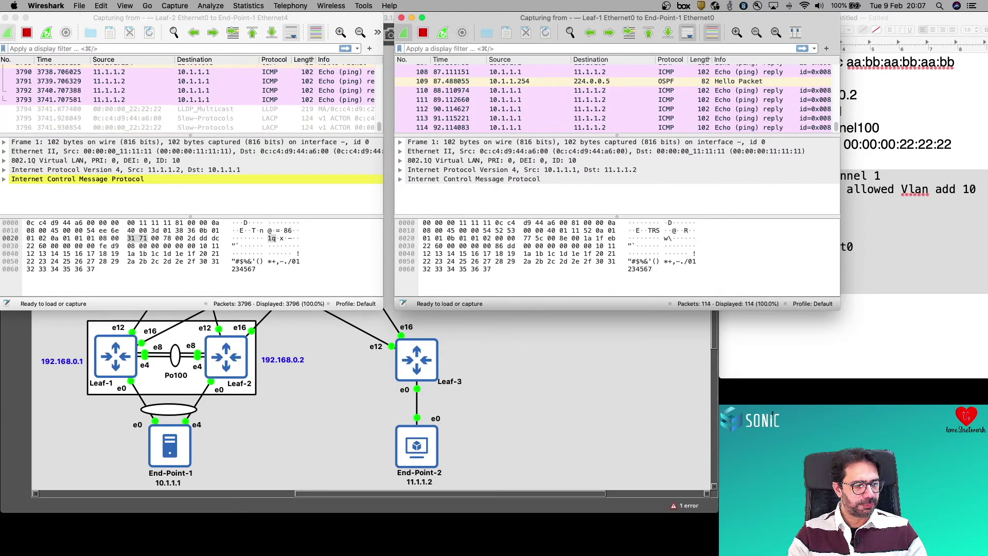
- Shrink the End-Point-2 ping window and move it to the lower right
key(super+Tab)
drag(249, 20, 492, 154)
drag(915, 257, 645, 257)
drag(460, 154, 546, 325)
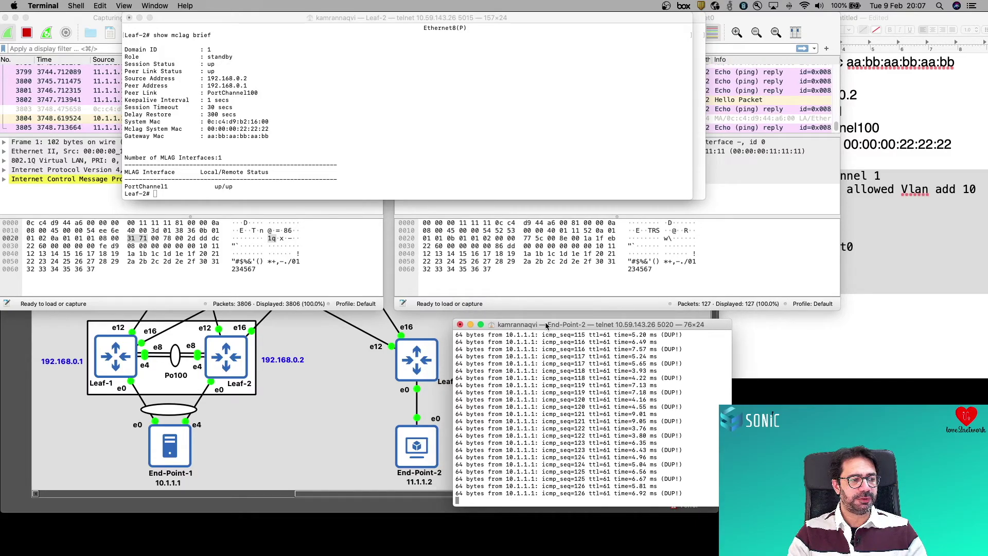
- Bring up the Leaf-2 telnet session and minimize the Leaf-1 session
click(164, 6)
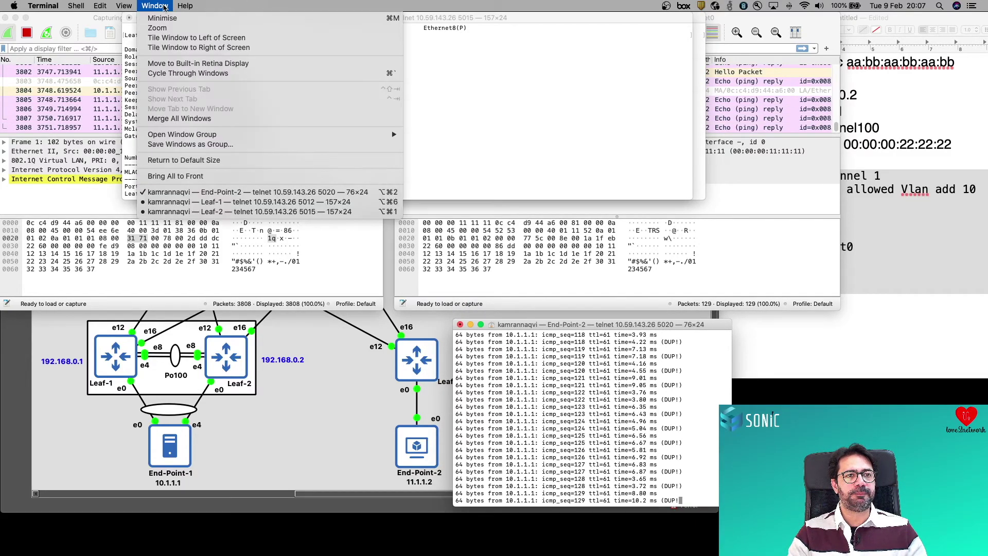
click(229, 212)
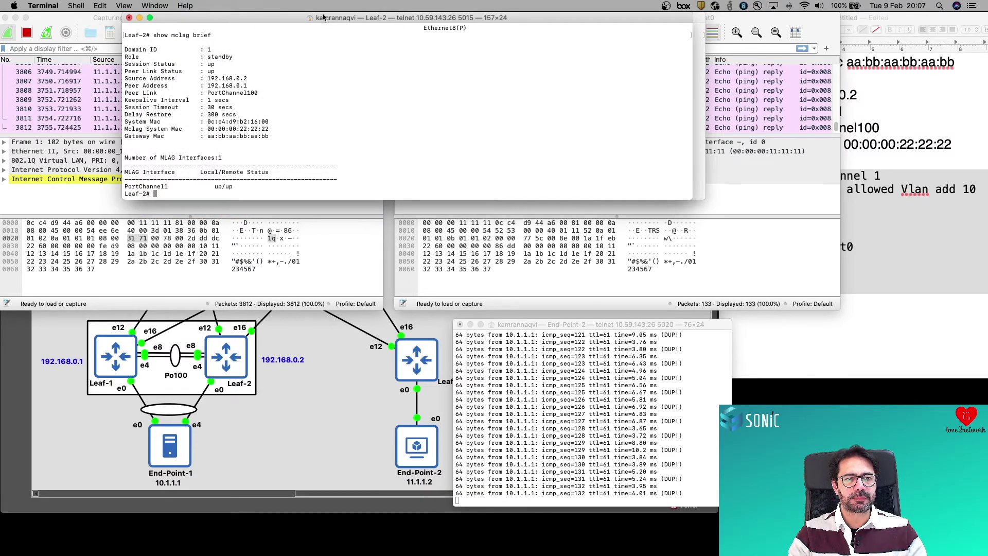
drag(310, 20, 252, 55)
click(153, 17)
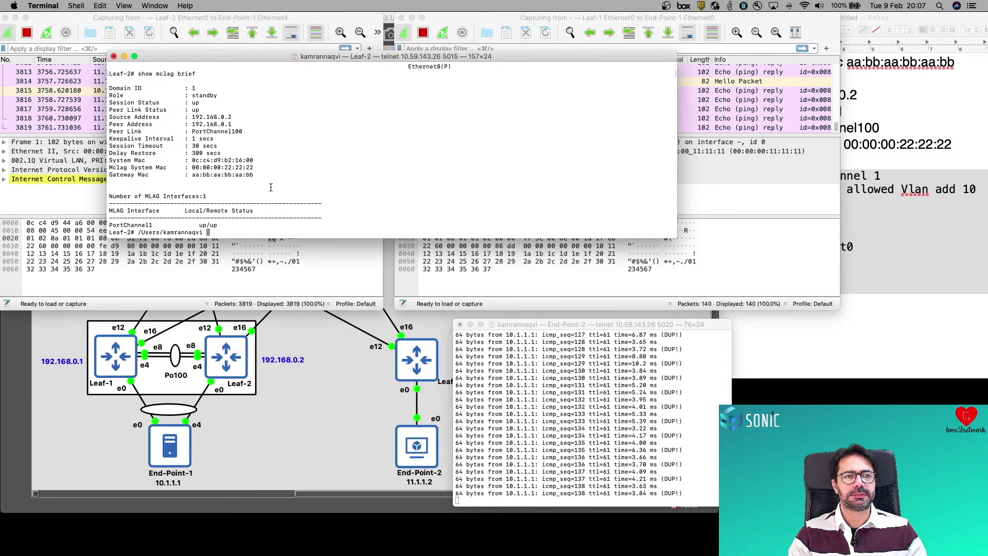
drag(269, 57, 287, 82)
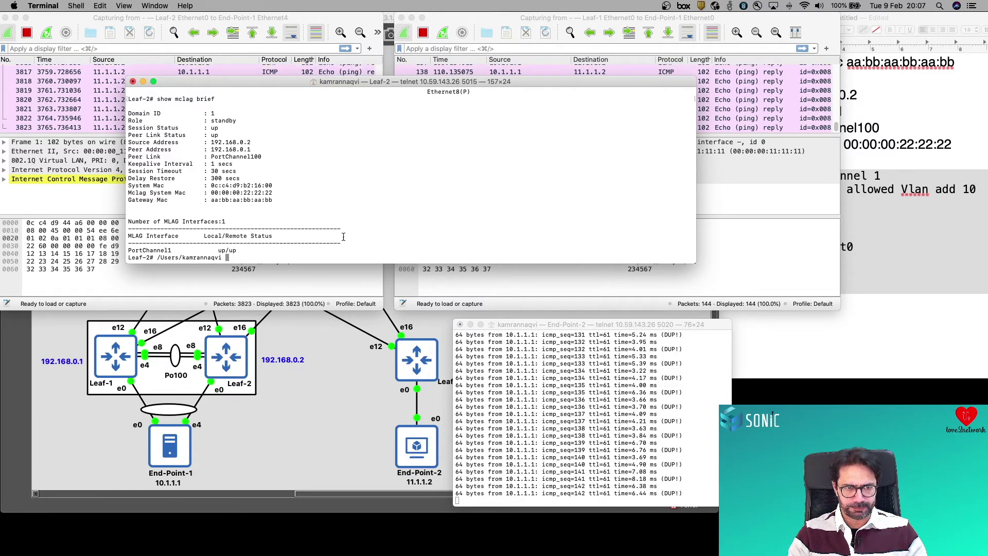
- Clear the Leaf-2 prompt and enter configuration for interface Ethernet 0
key(BackSpace)
key(BackSpace)
key(BackSpace)
key(BackSpace)
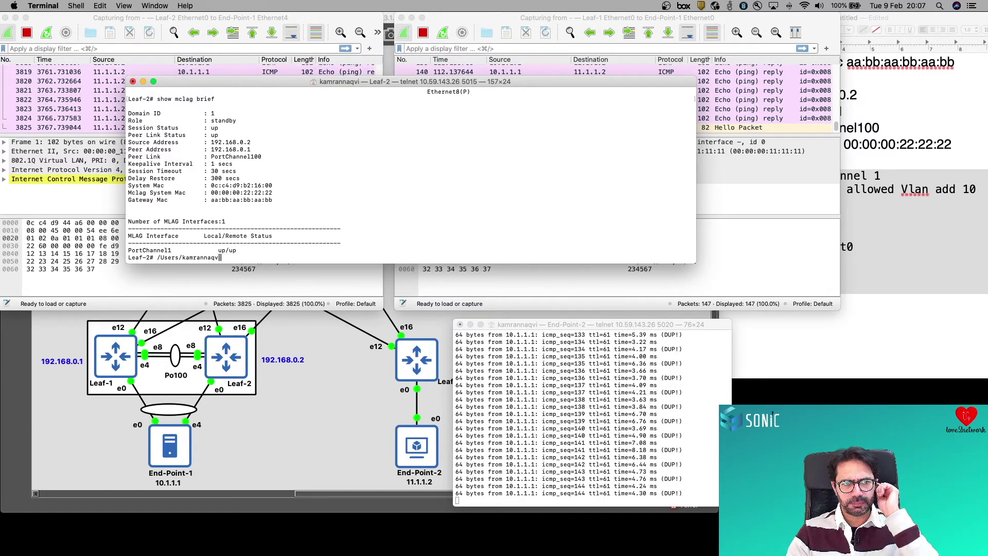
key(BackSpace)
key(BackSpace)
key(BackSpace)
key(BackSpace)
key(BackSpace)
key(BackSpace)
key(BackSpace)
key(BackSpace)
key(BackSpace)
key(BackSpace)
key(BackSpace)
key(BackSpace)
key(BackSpace)
key(BackSpace)
key(BackSpace)
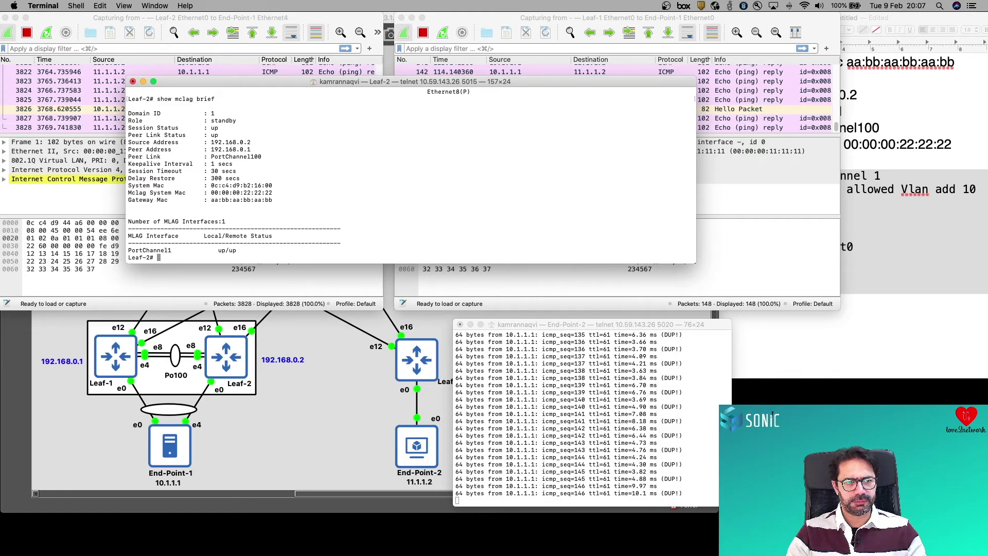
key(Return)
key(Return)
key(Return)
key(Return)
text(configure terminal)
key(Return)
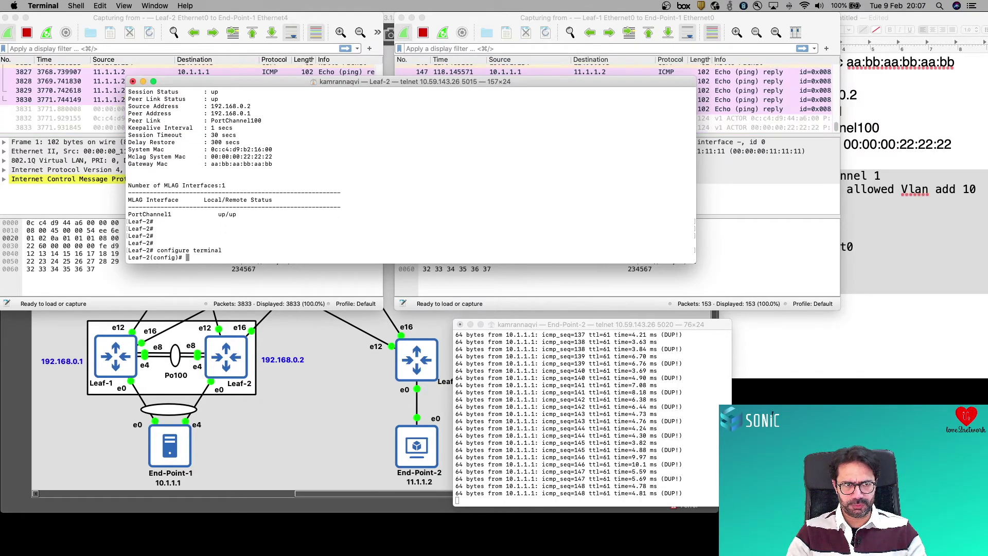
text(int)
key(Tab)
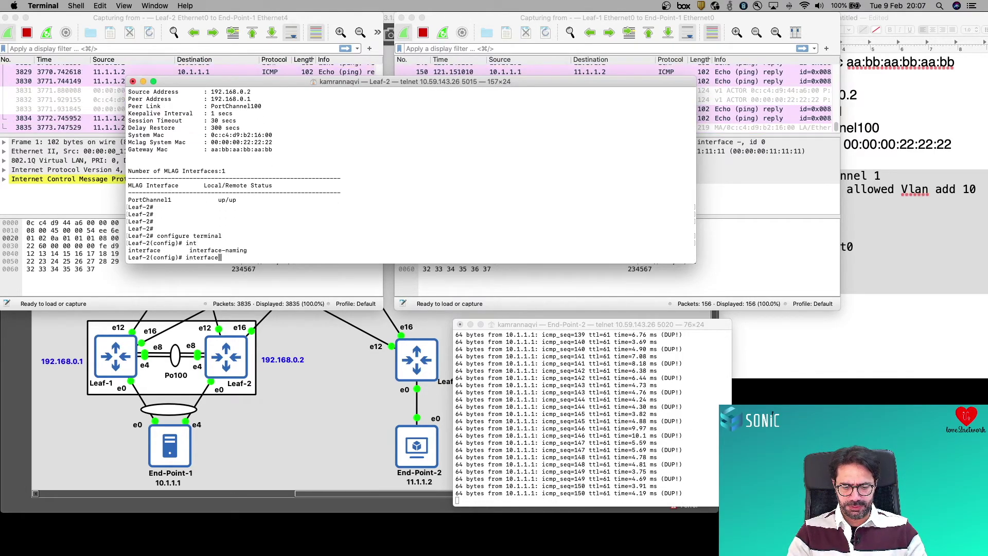
text(E)
key(Tab)
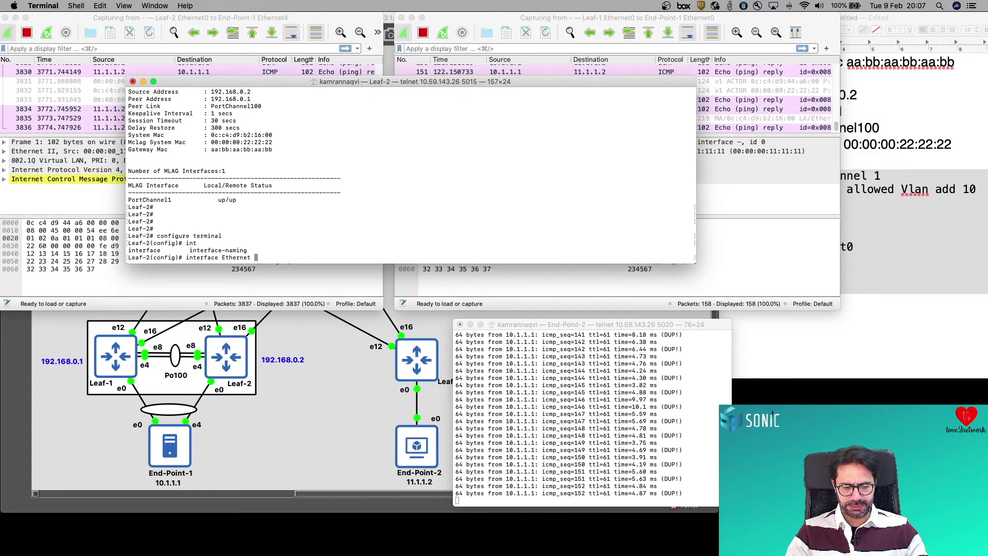
text(0)
key(Return)
- Shut down Ethernet 0 on Leaf-2 and watch the Leaf-1 capture take over the pings
text(shutdown)
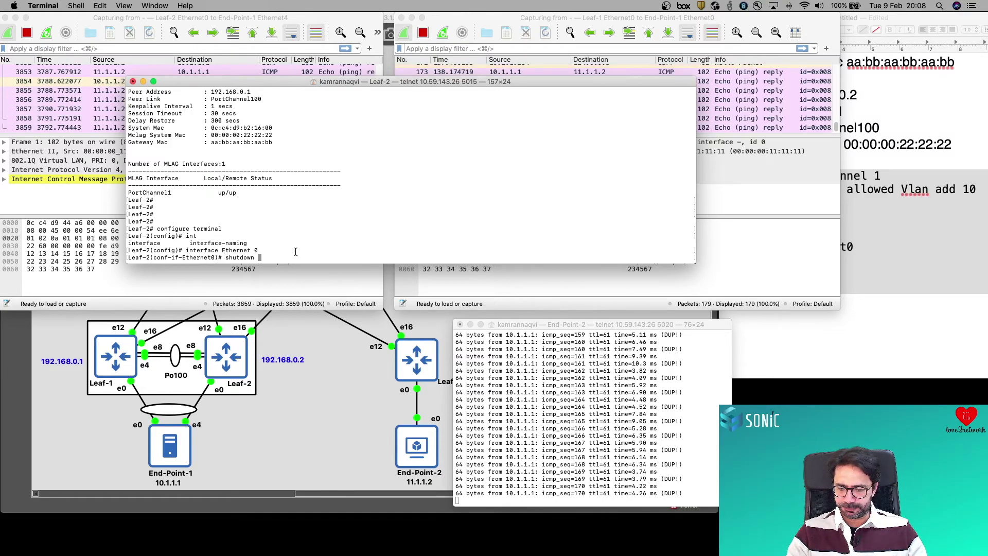
key(Return)
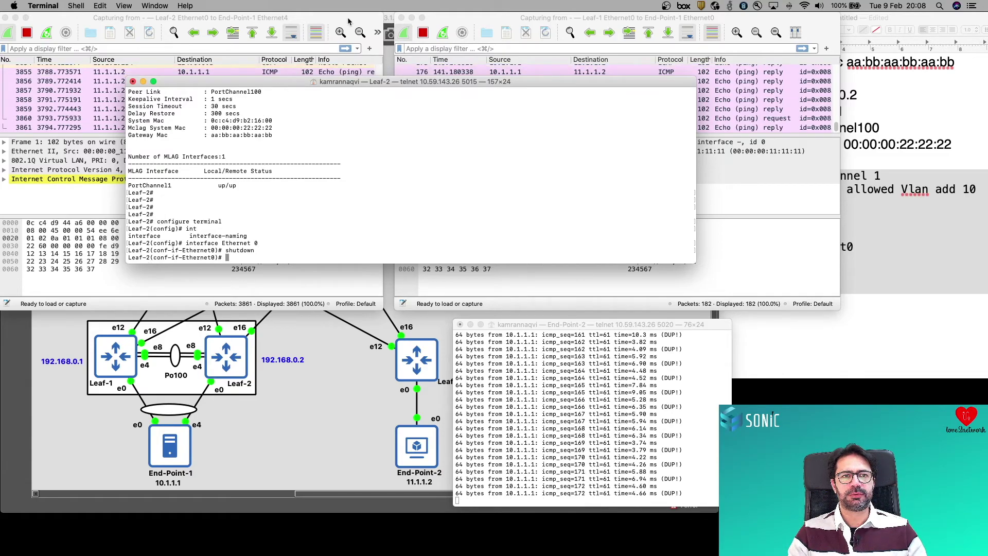
click(349, 21)
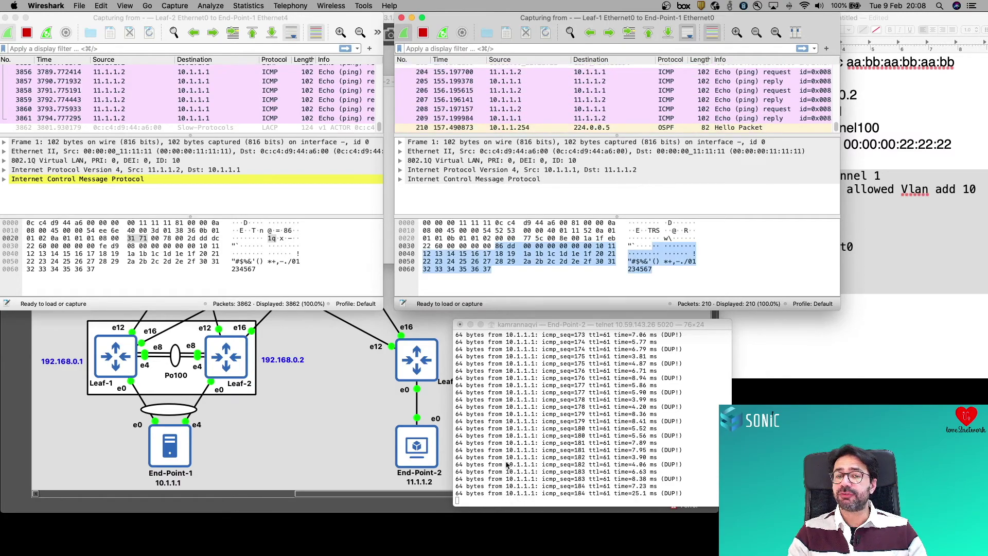
click(518, 490)
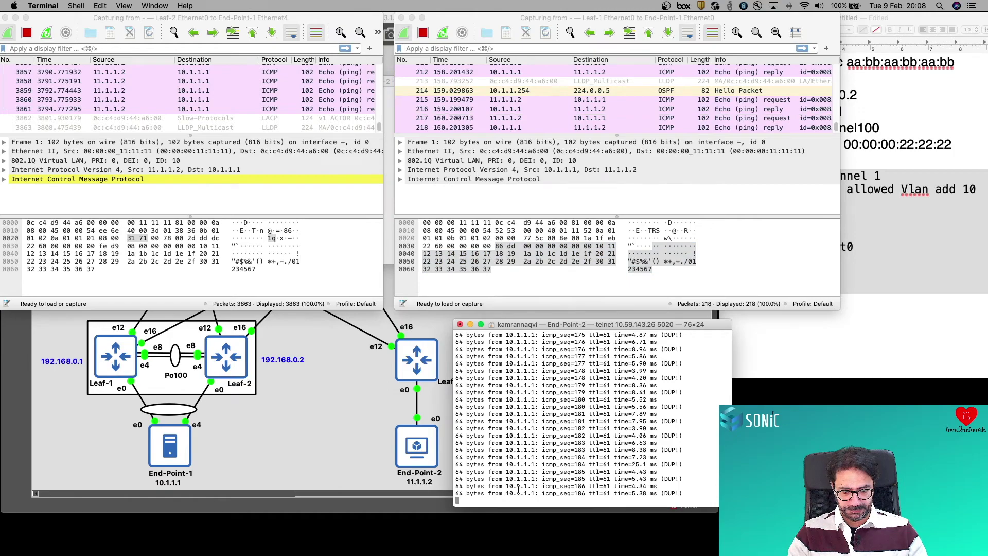
- Stop End-Point-2's ping and highlight 0% packet loss with 187 of 187 received
key(ctrl+c)
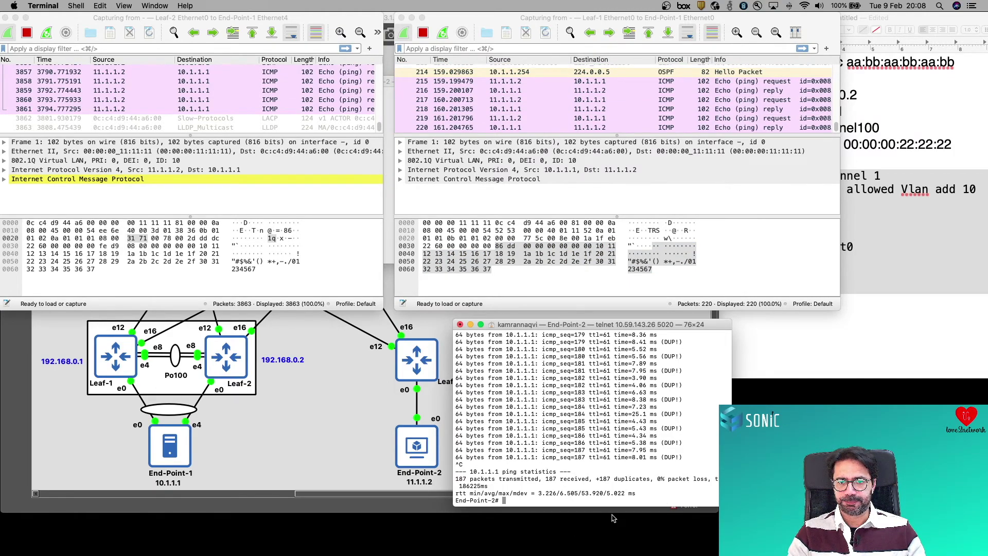
drag(657, 479, 696, 479)
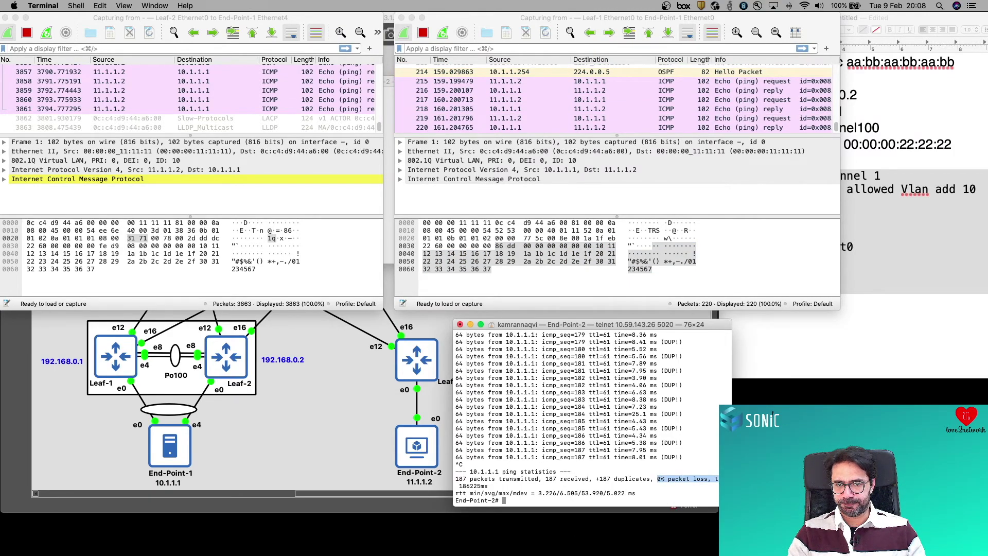